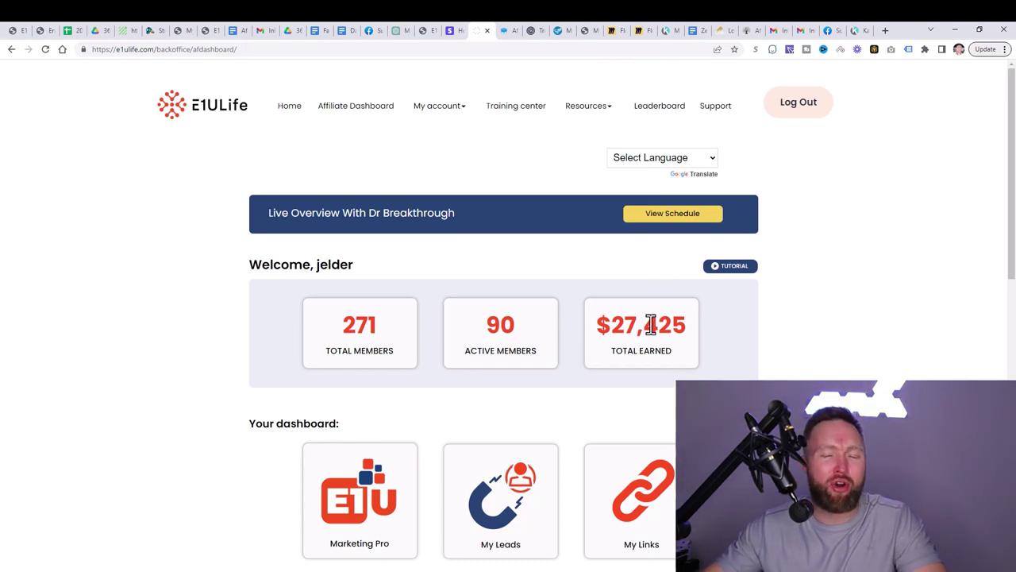
# Step: Go via SamCart to the Traffic Authority commissions totals: $1,520.00 last month, $3,896.00 last year, $26,873.00 all time
pyautogui.click(503, 34)
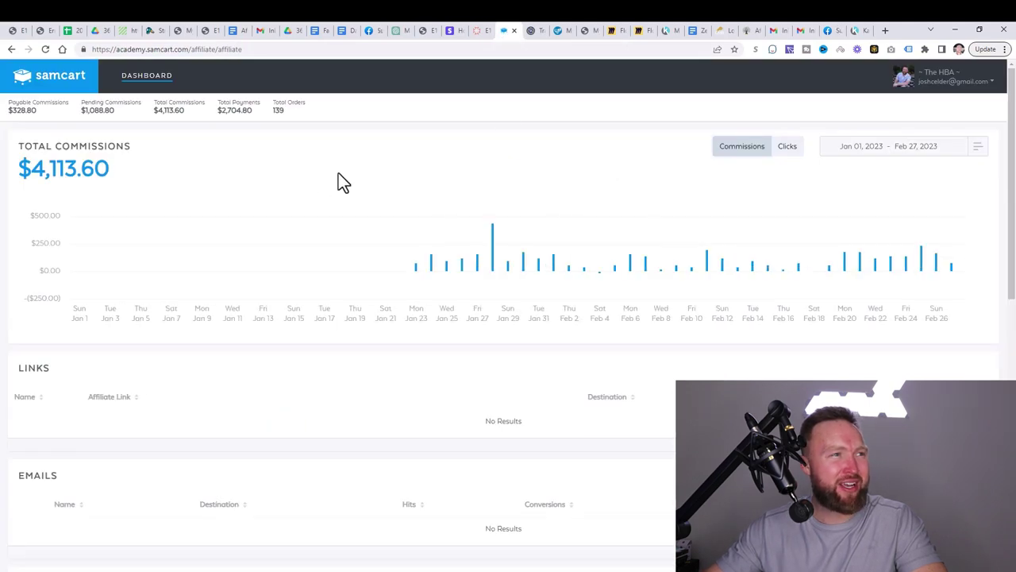
pyautogui.click(529, 33)
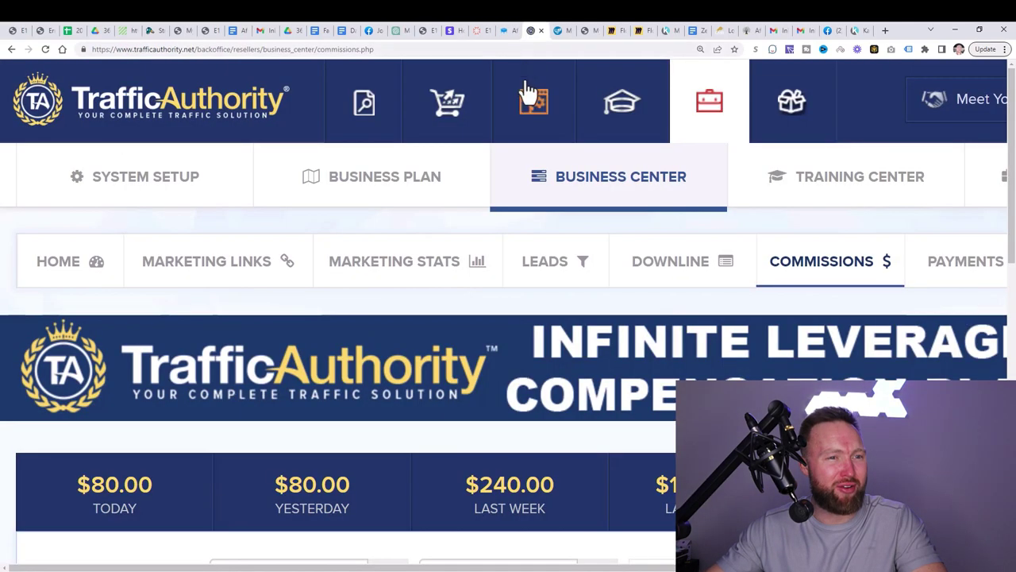
pyautogui.moveTo(819, 569); pyautogui.dragTo(1002, 568)
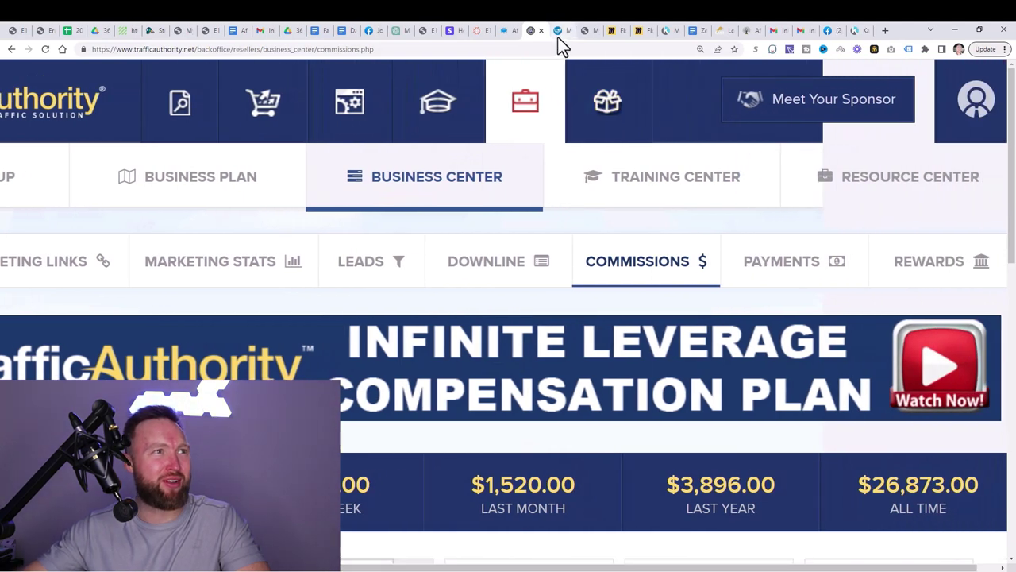
# Step: Switch to the Multiple Income Funnel back office welcome page with its four setup steps
pyautogui.click(558, 32)
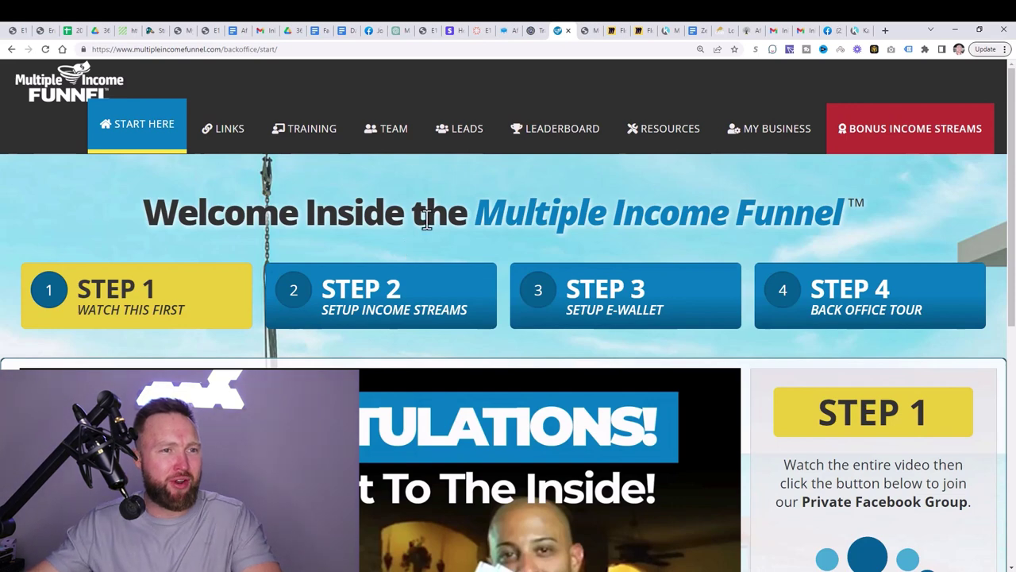
# Step: Review the Setup Income Streams step's completed Income Stream 2 and 3 videos
pyautogui.scroll(-2, 442, 239)
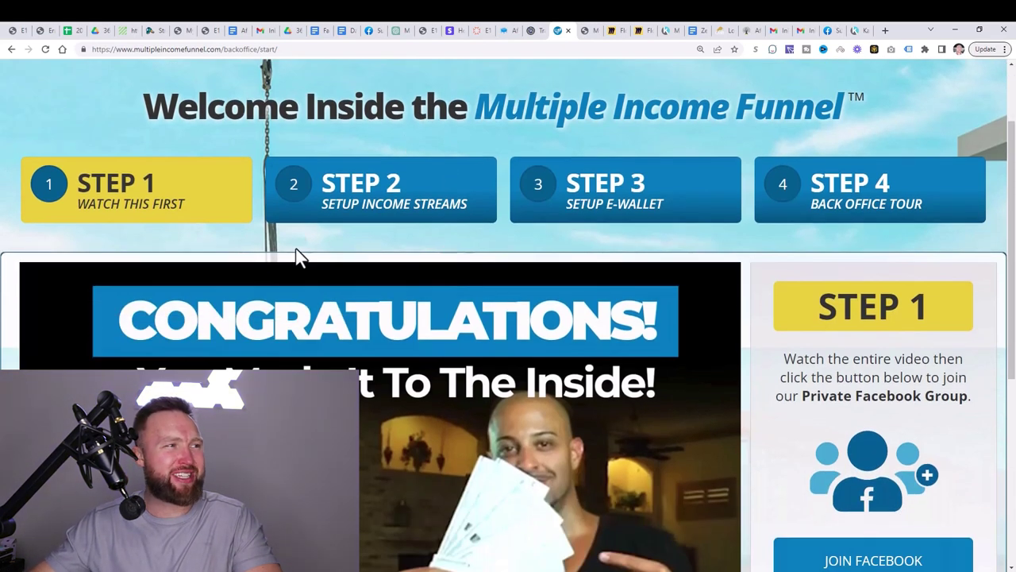
pyautogui.scroll(-1, 751, 392)
pyautogui.scroll(1, 435, 273)
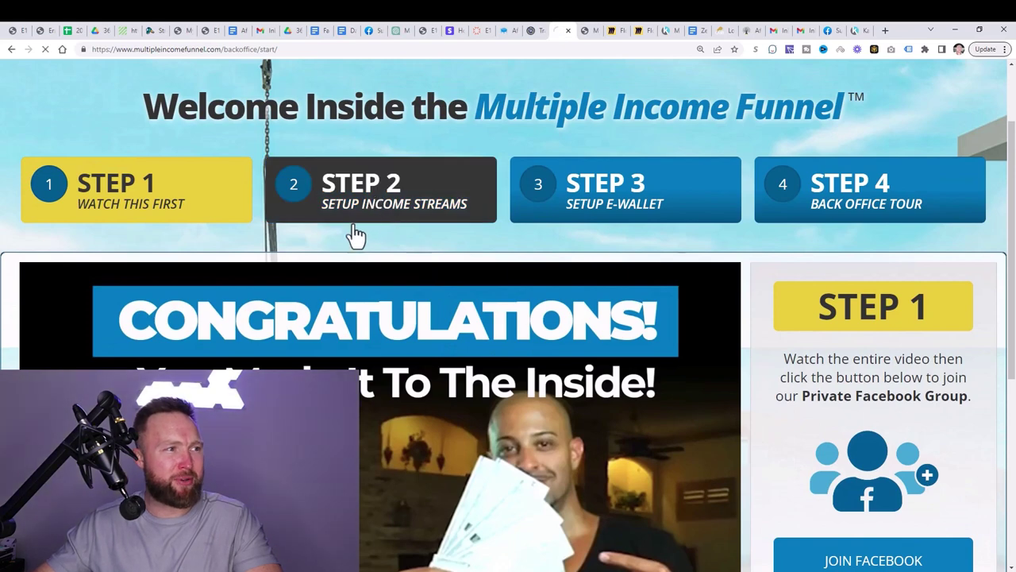
pyautogui.scroll(-2, 404, 321)
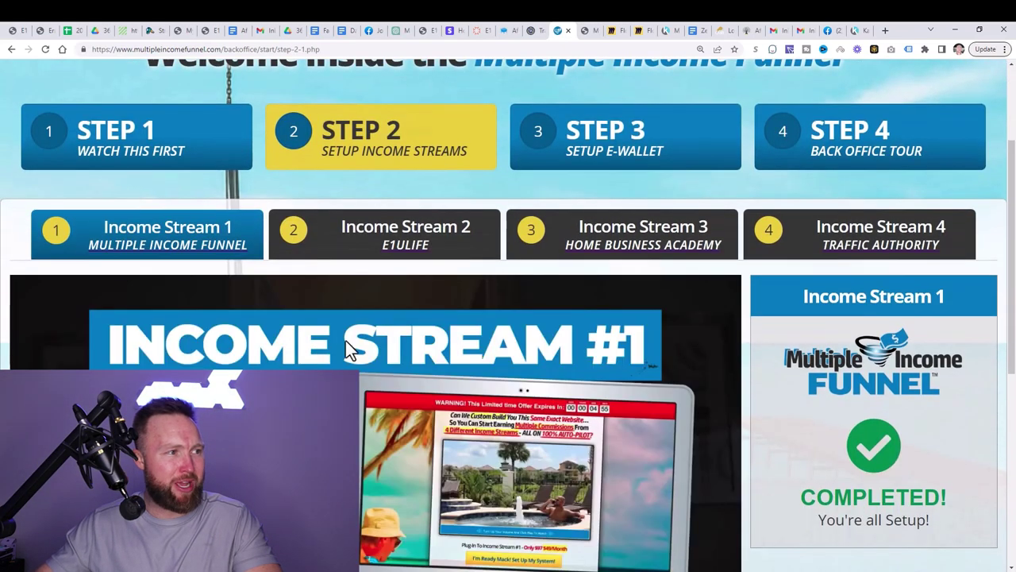
pyautogui.scroll(-1, 351, 339)
pyautogui.scroll(1, 328, 354)
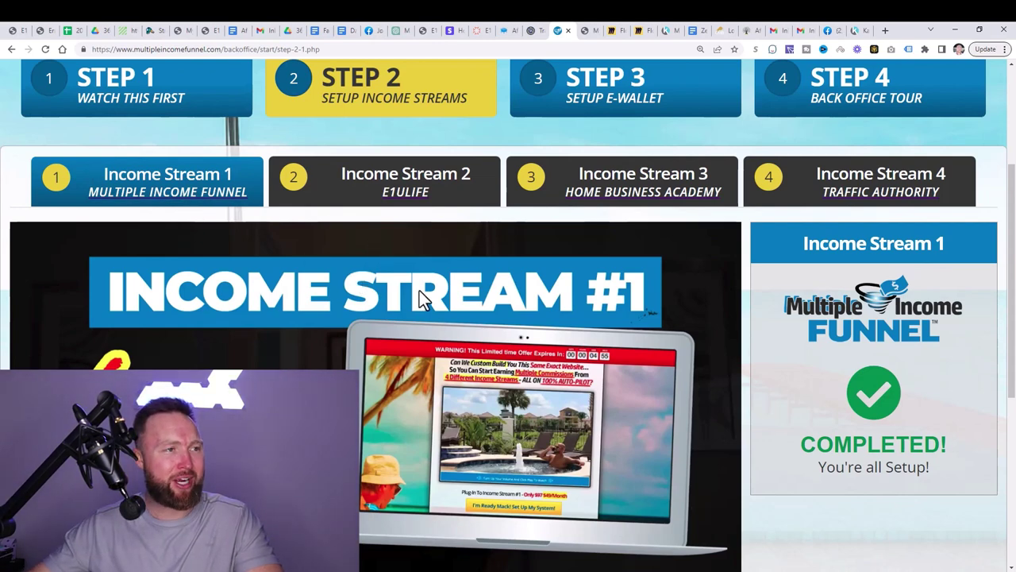
pyautogui.scroll(1, 421, 238)
pyautogui.scroll(-1, 425, 238)
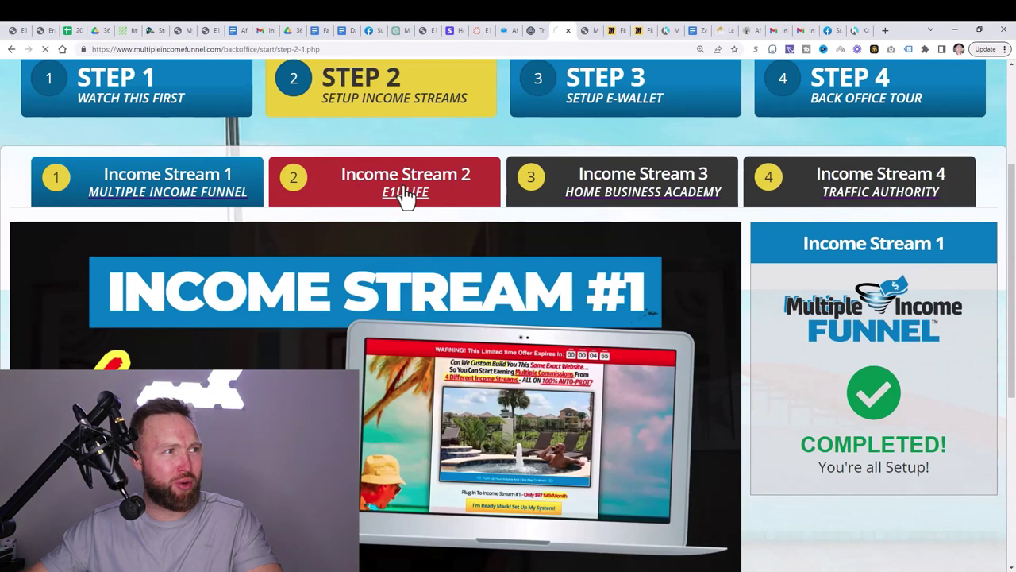
pyautogui.scroll(-2, 475, 357)
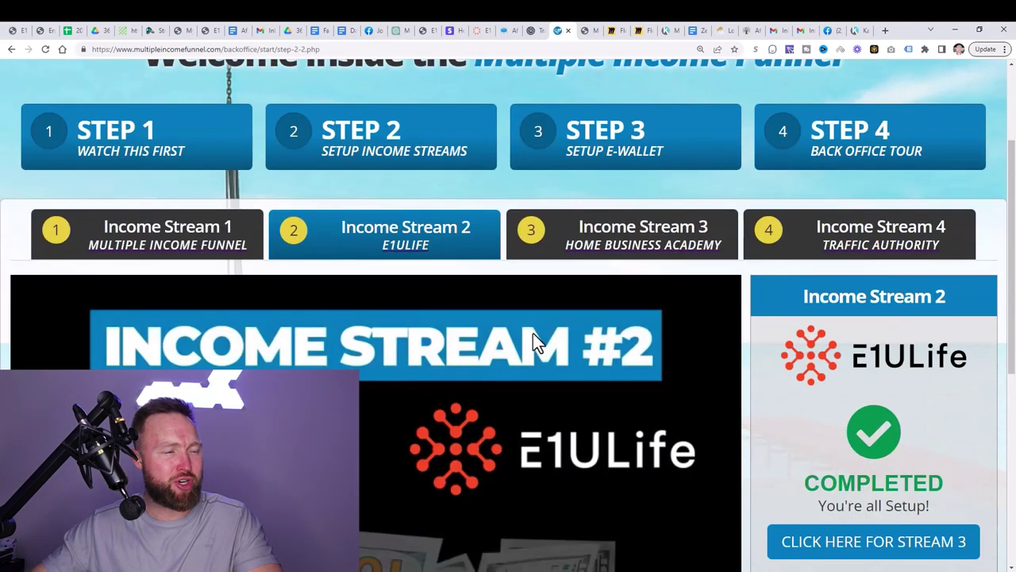
pyautogui.scroll(-2, 516, 309)
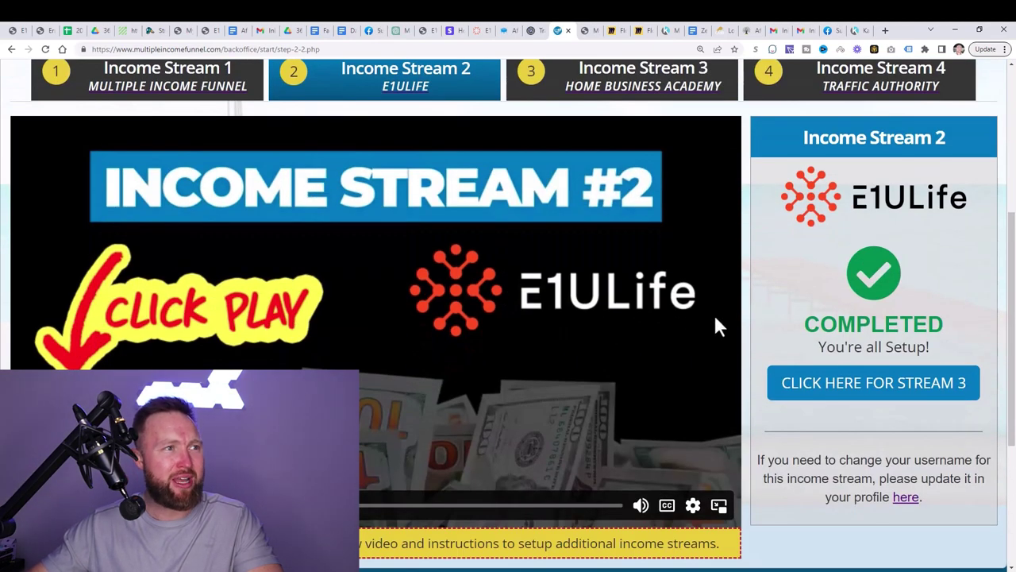
pyautogui.scroll(1, 662, 338)
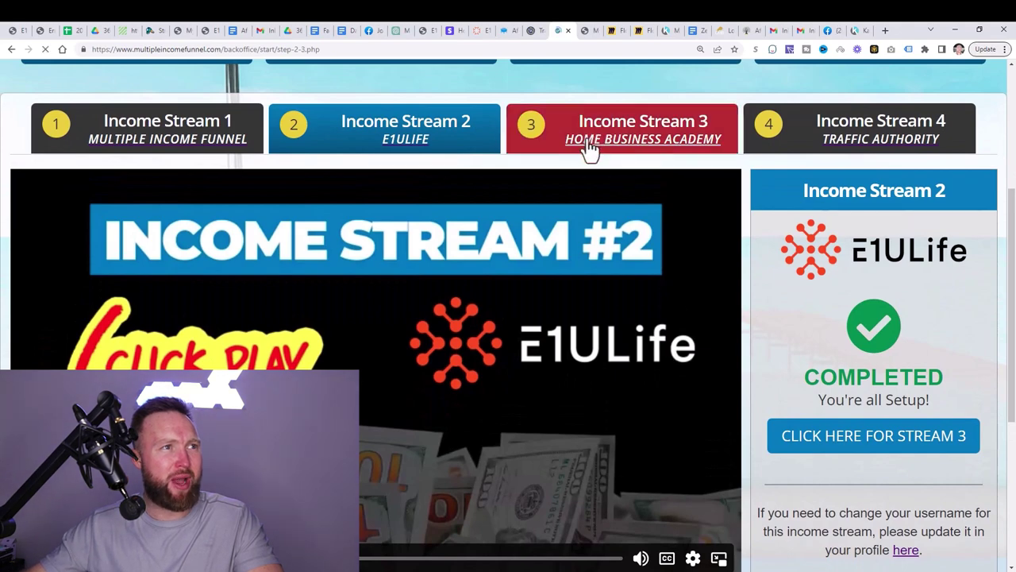
pyautogui.scroll(-2, 669, 361)
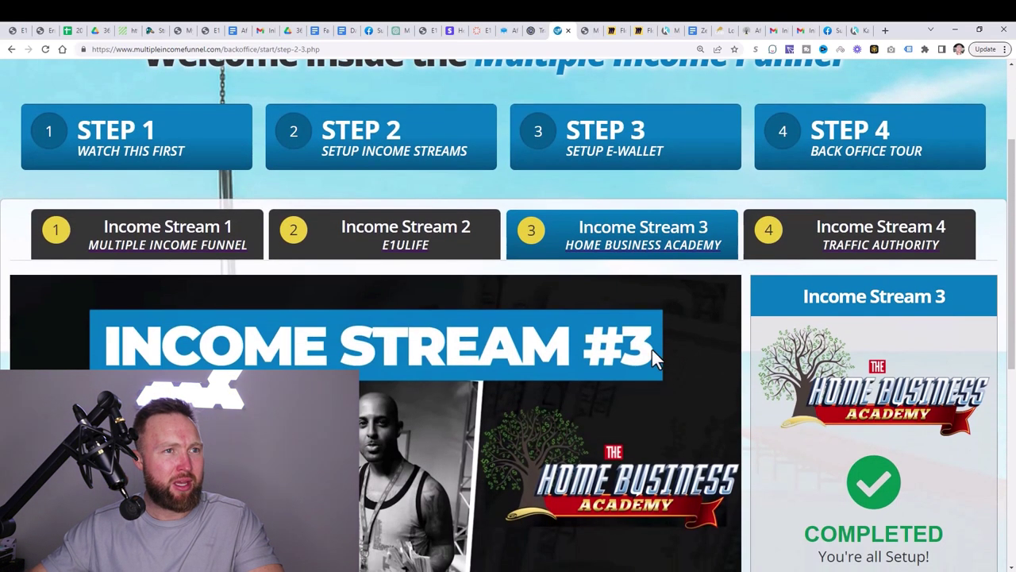
pyautogui.scroll(-2, 672, 349)
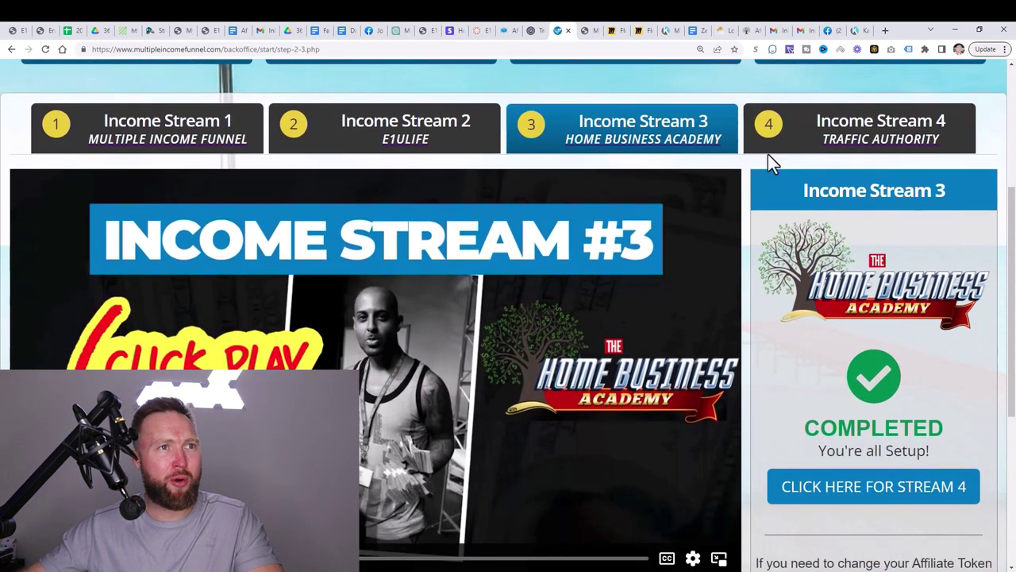
# Step: Open Income Stream 4, Traffic Authority, and view its video
pyautogui.click(798, 155)
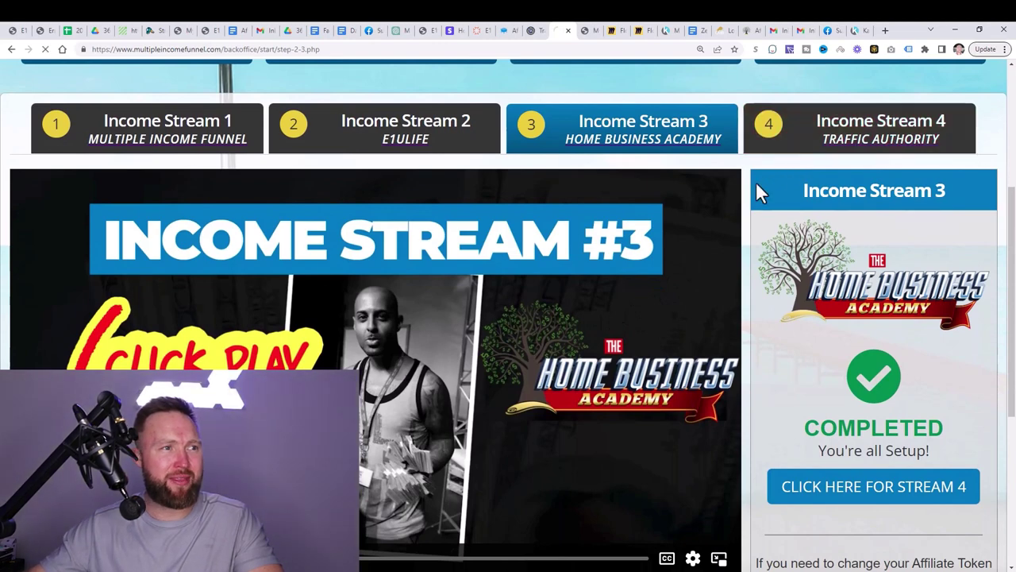
pyautogui.scroll(-2, 604, 331)
pyautogui.scroll(-2, 603, 340)
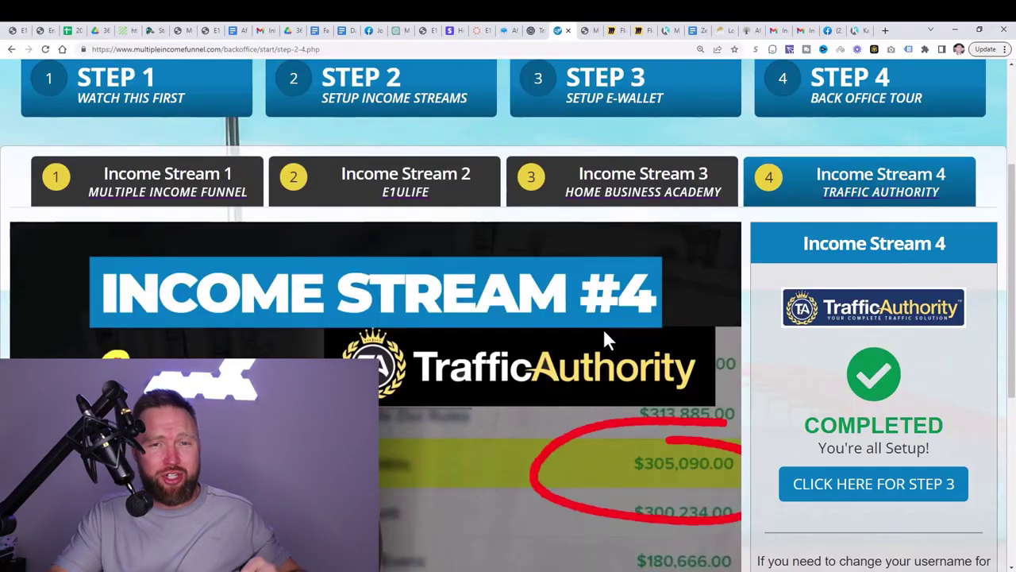
# Step: Pass the Step 3 e-wallet setup page and open Step 4, Back Office Tour
pyautogui.scroll(3, 453, 326)
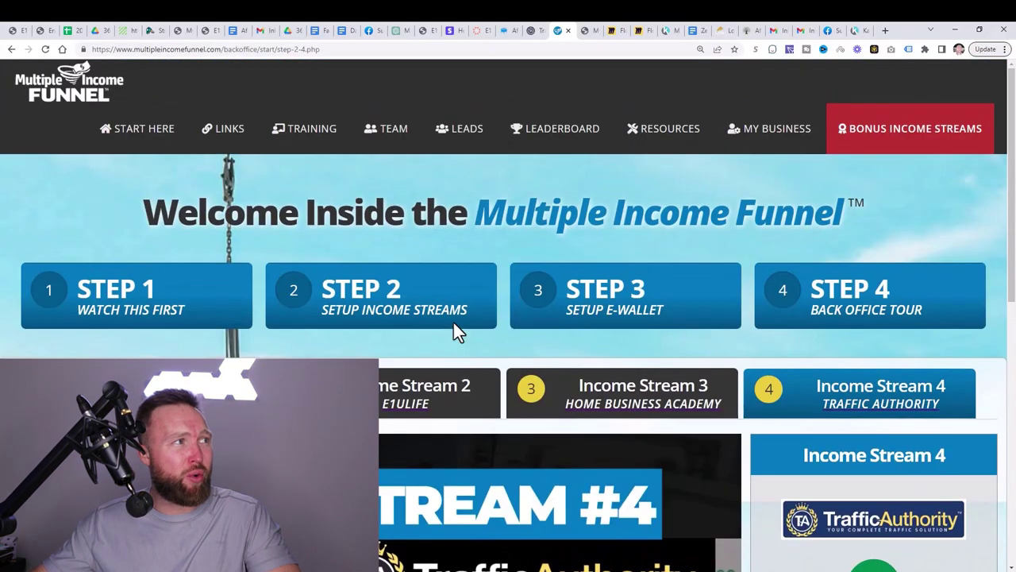
pyautogui.scroll(-1, 566, 331)
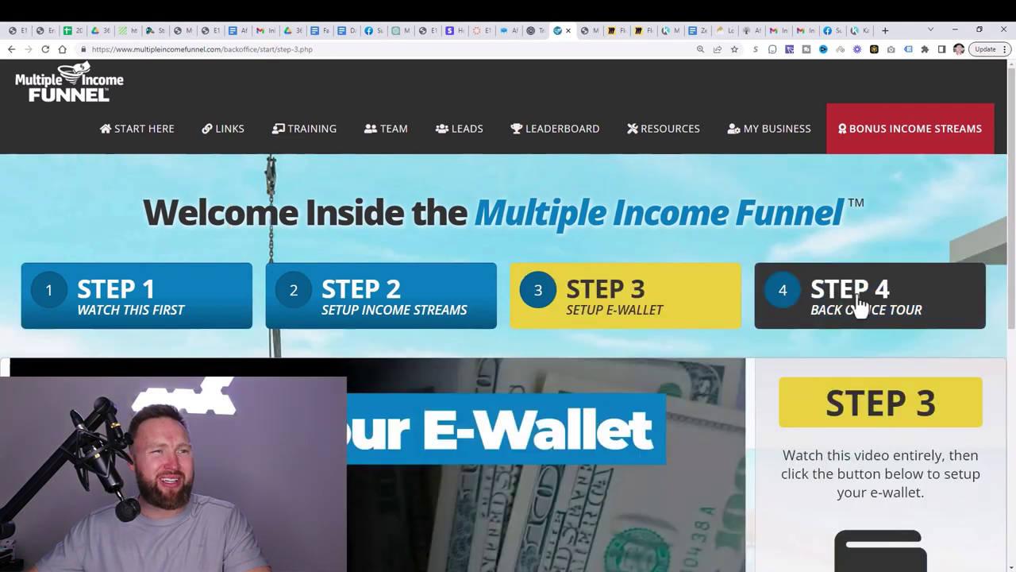
pyautogui.click(862, 304)
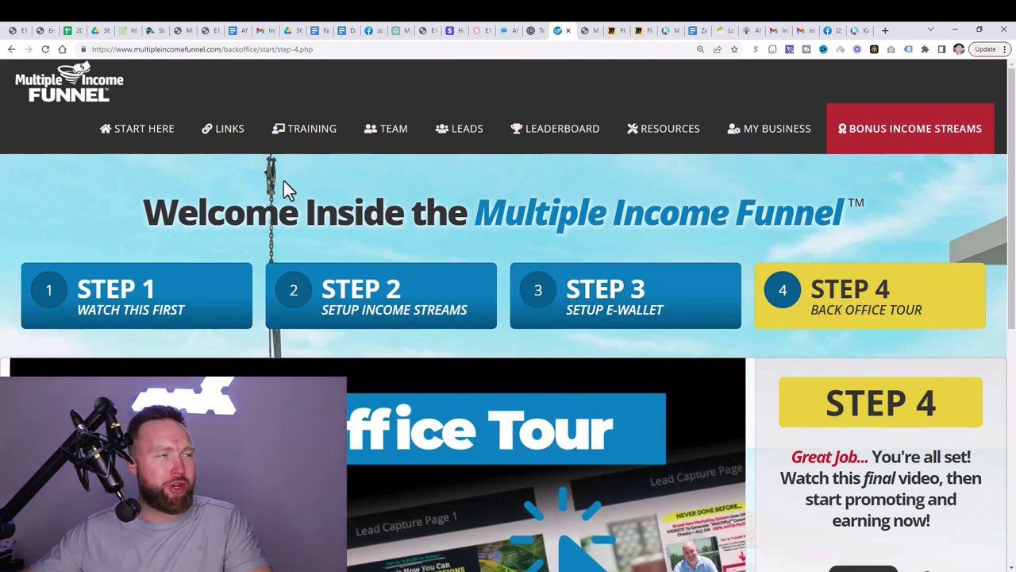
# Step: Open the Links page listing the Facebook Lead Capture 1 and 2 default URLs
pyautogui.click(229, 143)
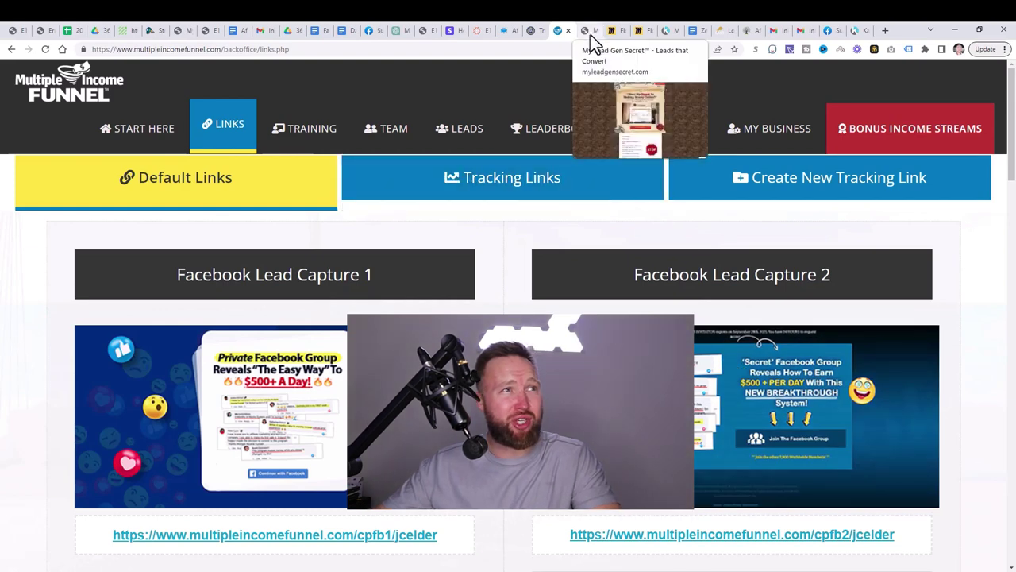
# Step: Glance at the MyLeadGenSecret sales page, then return to the Multiple Income Funnel default links
pyautogui.click(590, 35)
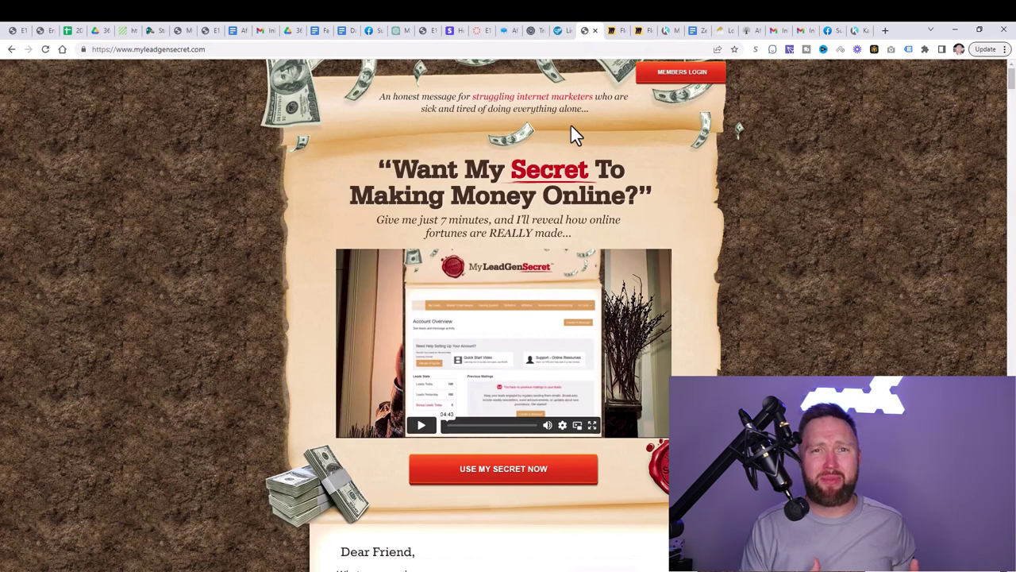
pyautogui.click(561, 32)
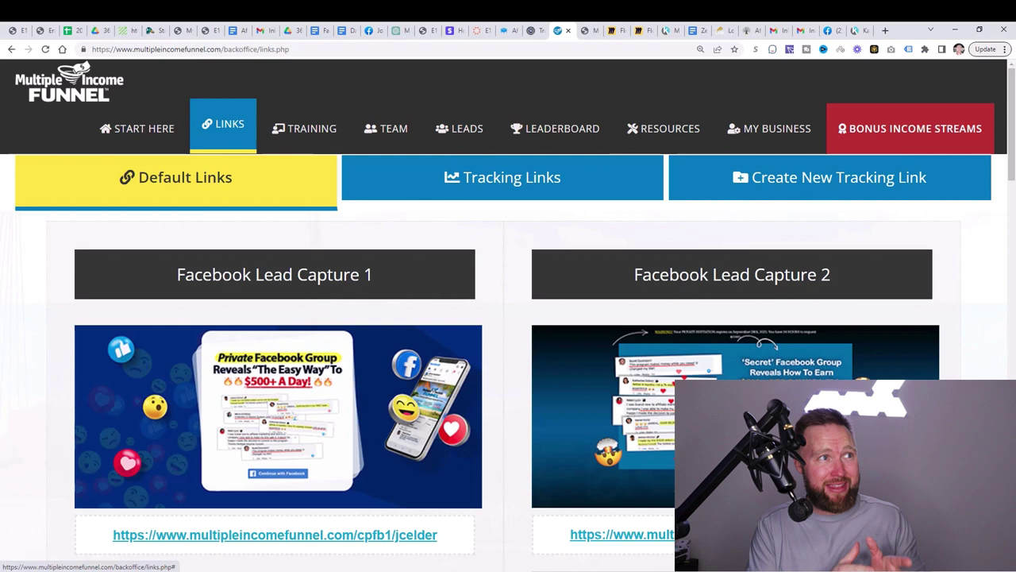
pyautogui.click(591, 33)
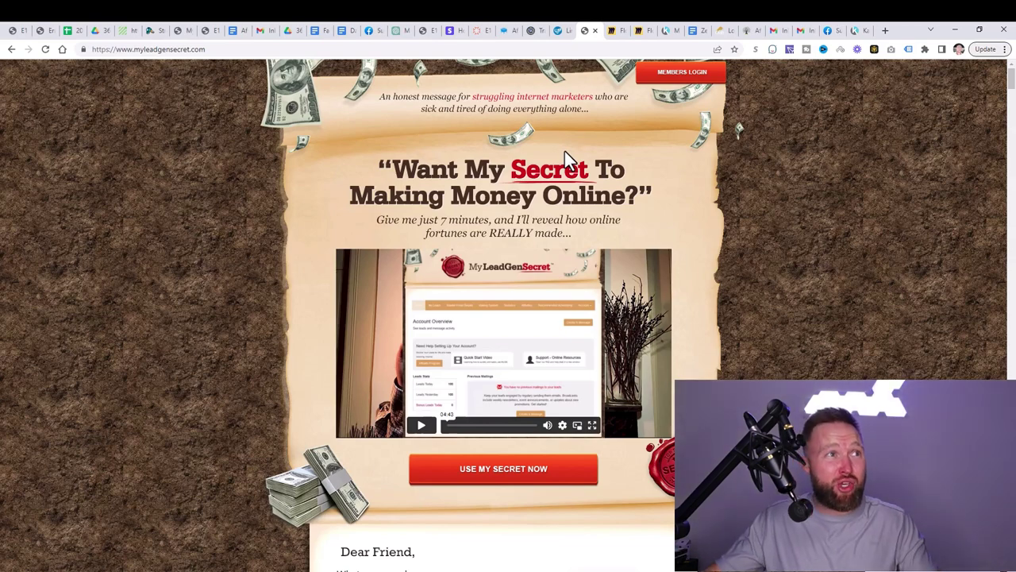
pyautogui.click(562, 30)
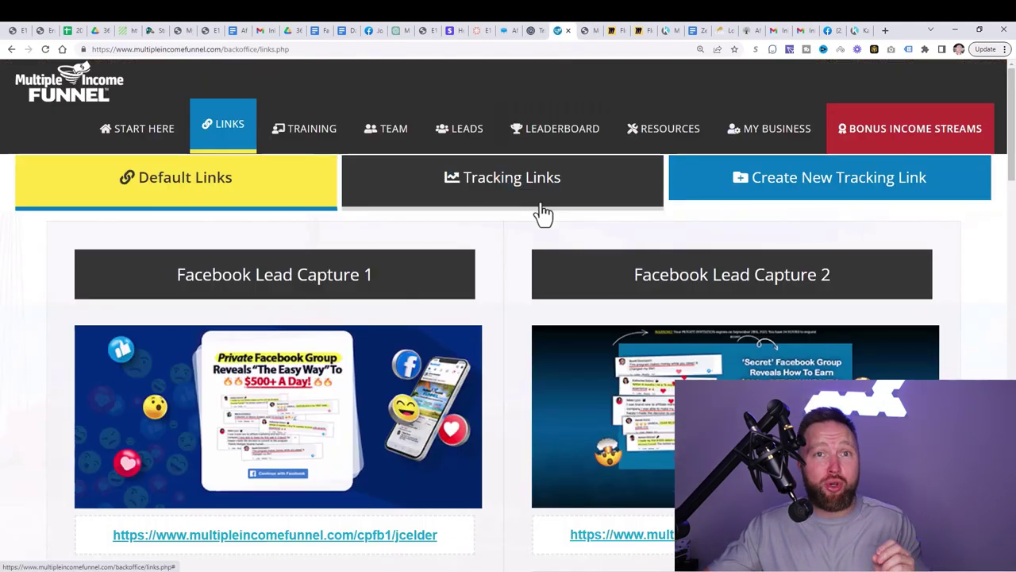
pyautogui.click(583, 31)
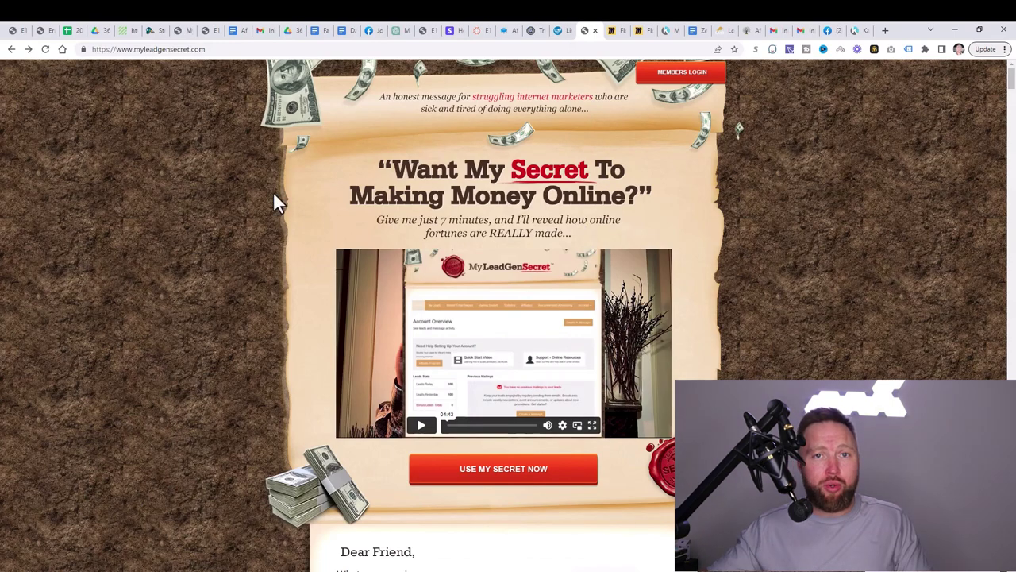
# Step: Log into the MyLeadGenSecret member area, start a new message, and bring up the ChatGPT sample emails
pyautogui.click(675, 71)
pyautogui.click(528, 361)
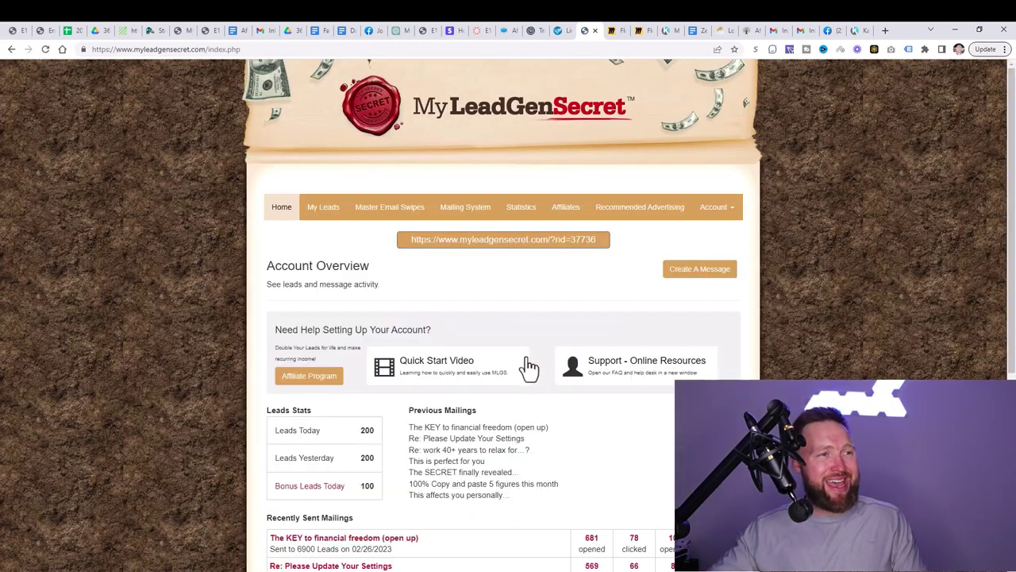
pyautogui.click(688, 274)
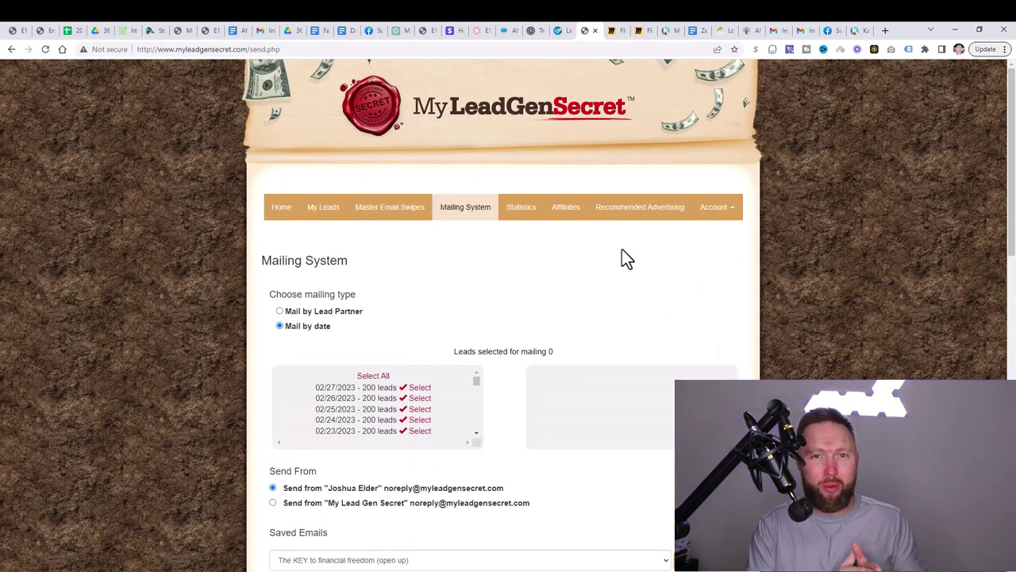
pyautogui.click(404, 34)
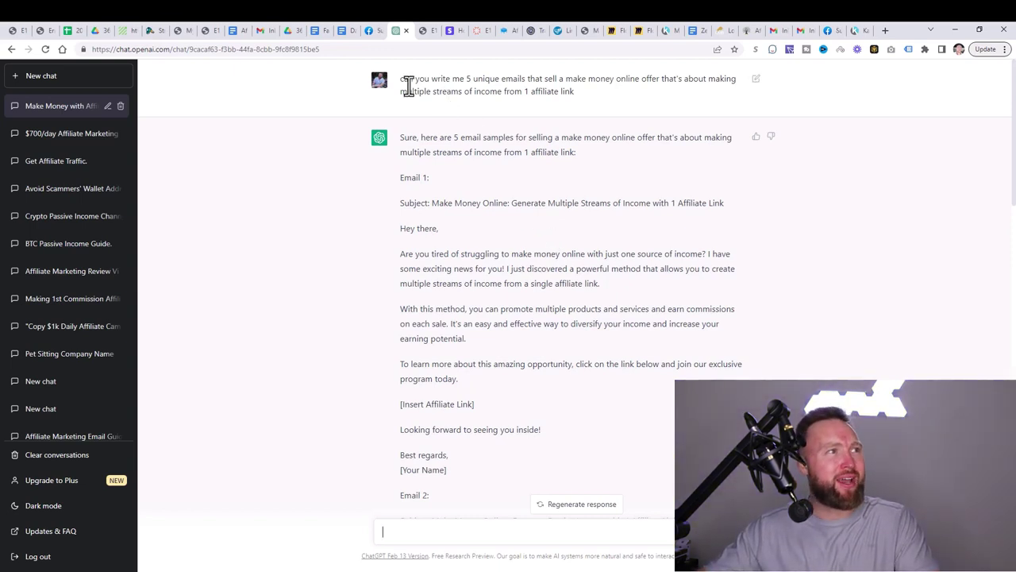
pyautogui.moveTo(403, 83); pyautogui.dragTo(711, 79)
pyautogui.click(652, 95)
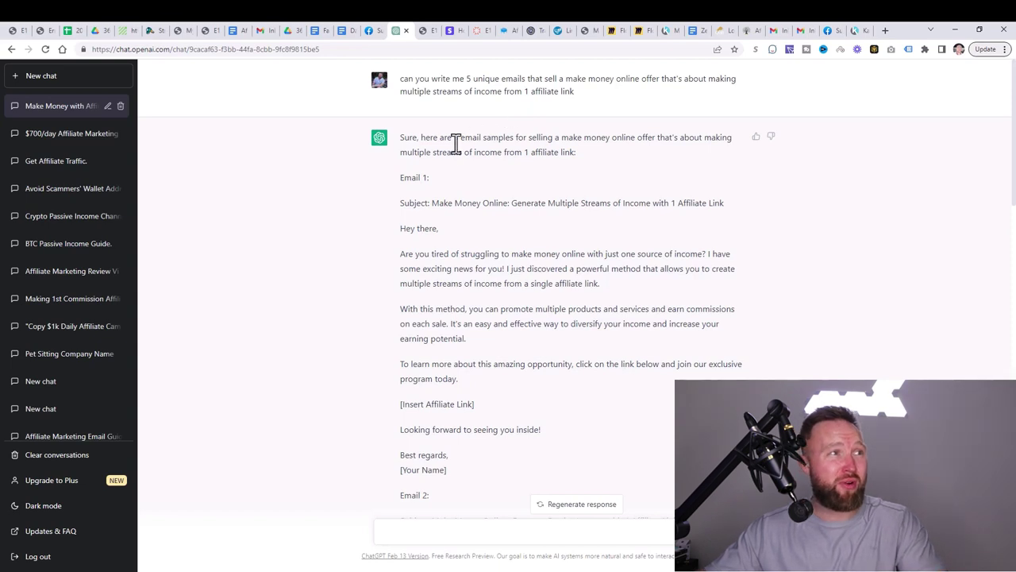
pyautogui.moveTo(404, 141); pyautogui.dragTo(608, 152)
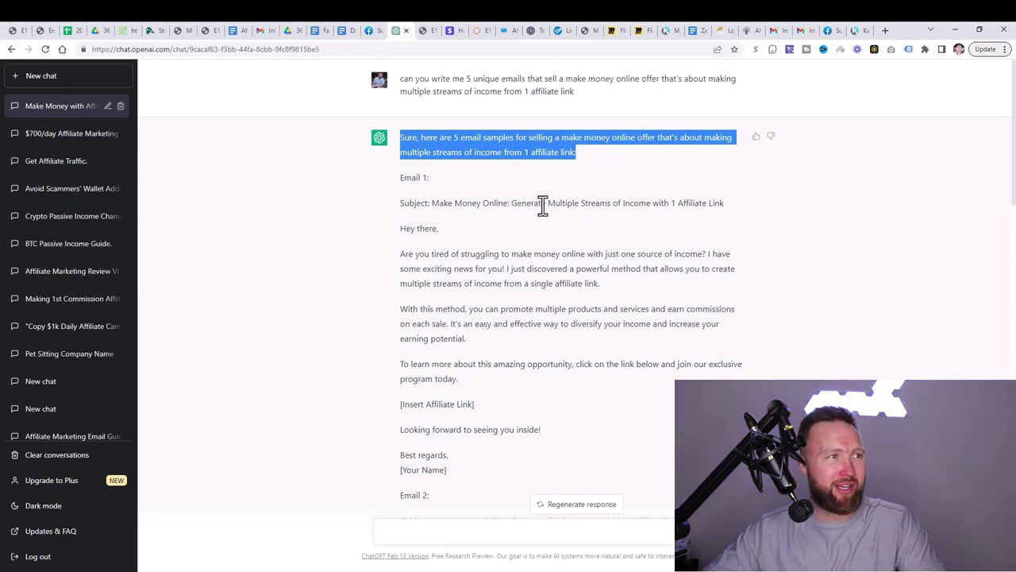
pyautogui.scroll(-3, 529, 210)
pyautogui.scroll(-7, 529, 211)
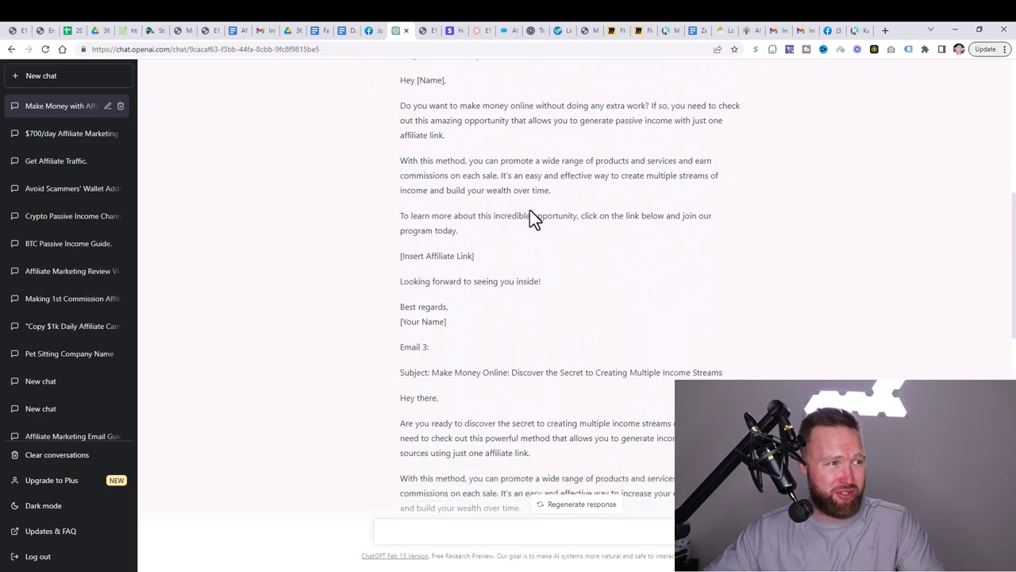
pyautogui.scroll(-5, 530, 210)
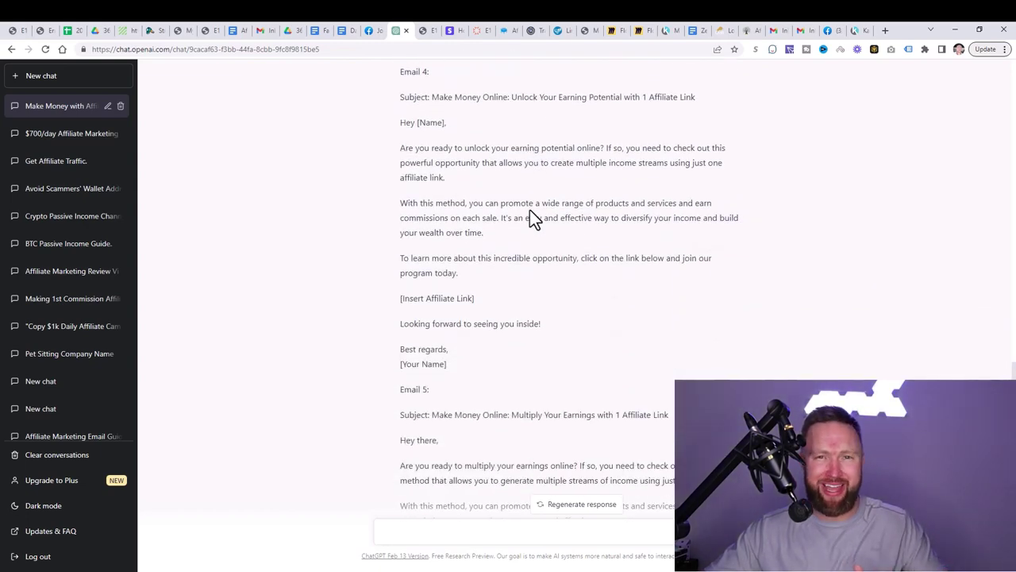
pyautogui.scroll(12, 545, 245)
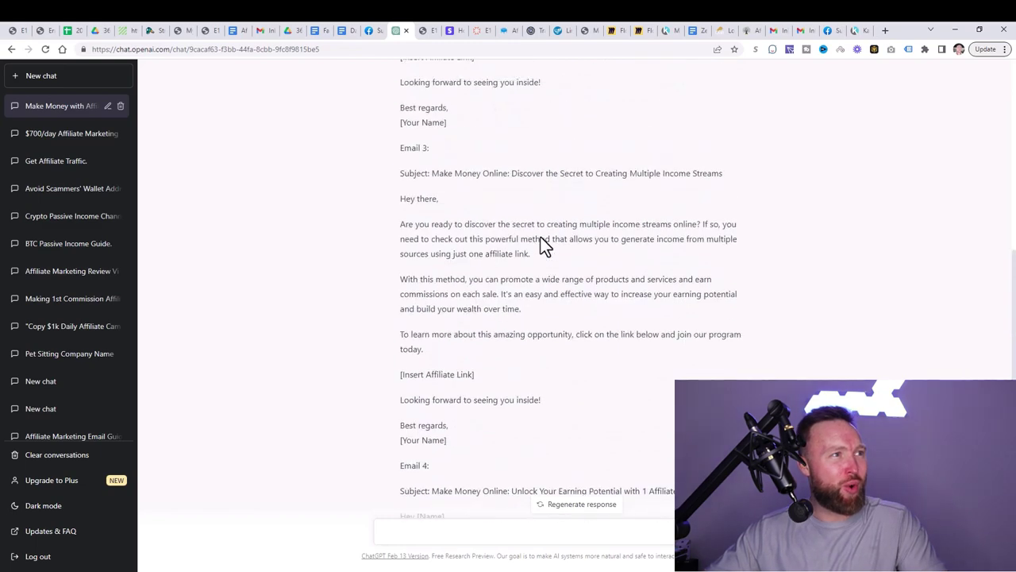
pyautogui.scroll(2, 544, 245)
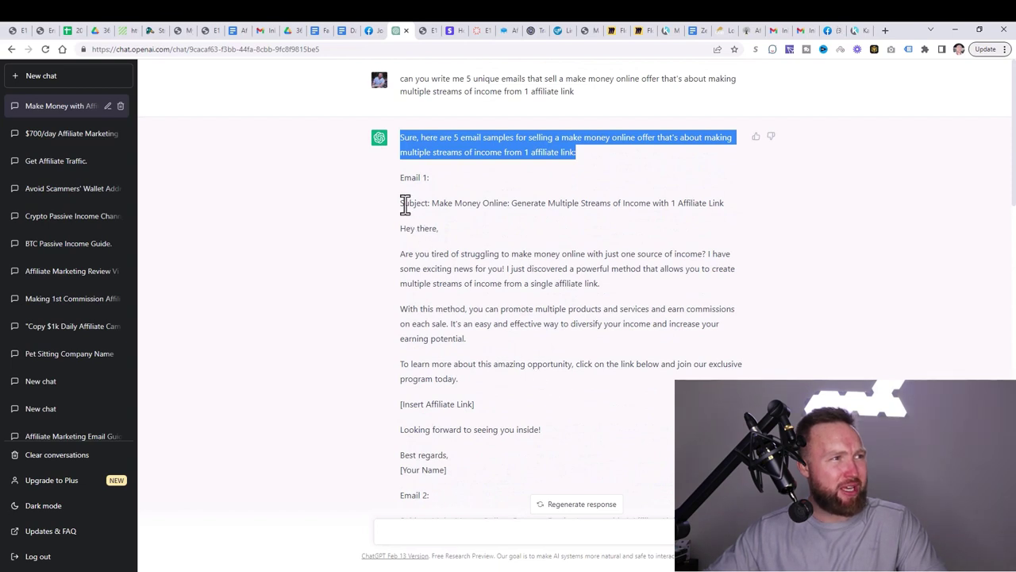
pyautogui.moveTo(405, 203); pyautogui.dragTo(560, 218)
pyautogui.click(560, 220)
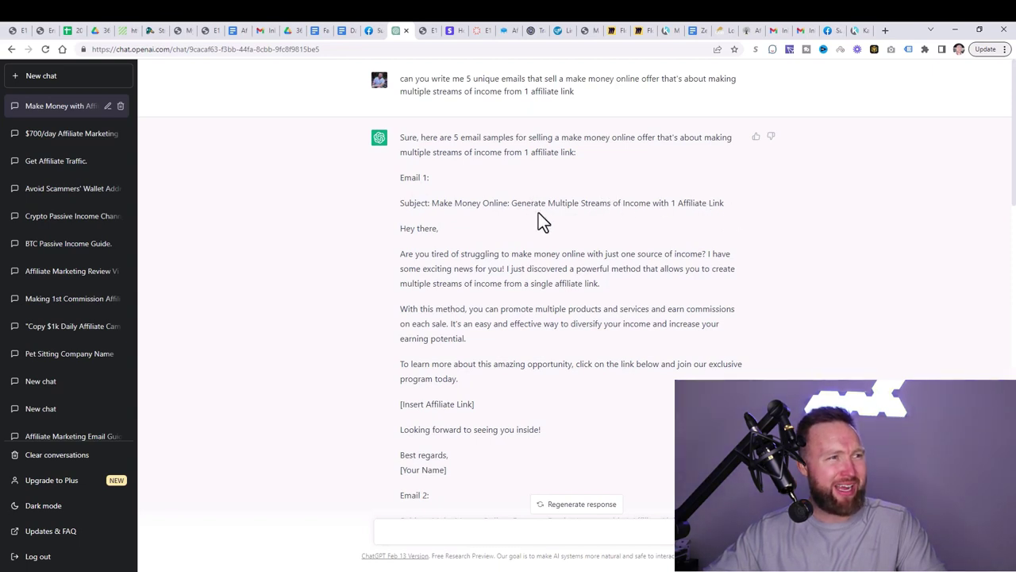
# Step: Copy the Email 1 subject 'Generate Multiple Streams of Income with 1 Affiliate Link' from ChatGPT
pyautogui.moveTo(732, 204); pyautogui.dragTo(517, 211)
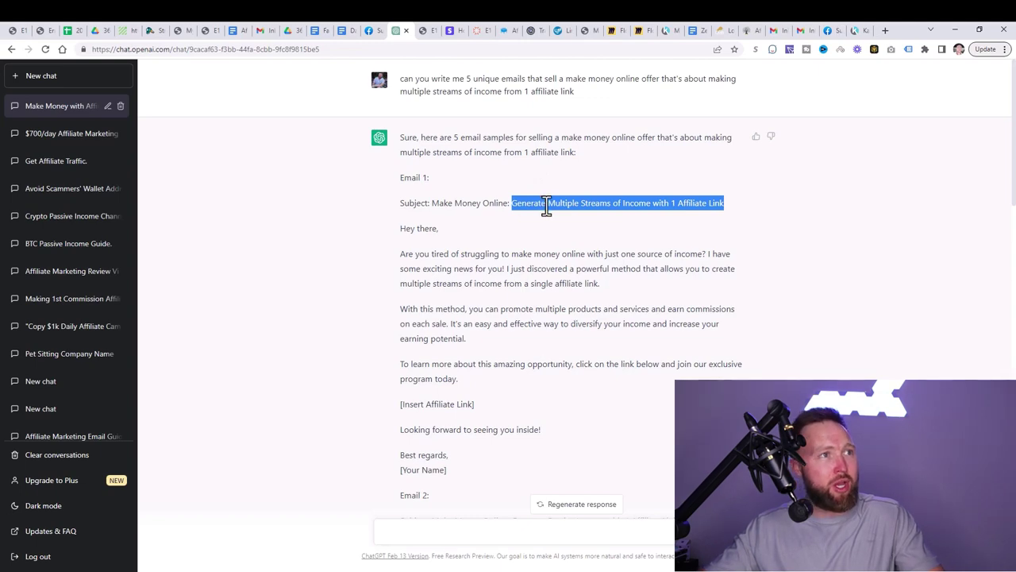
# Step: Select all 7100 leads for the MyLeadGenSecret mailing
pyautogui.click(590, 30)
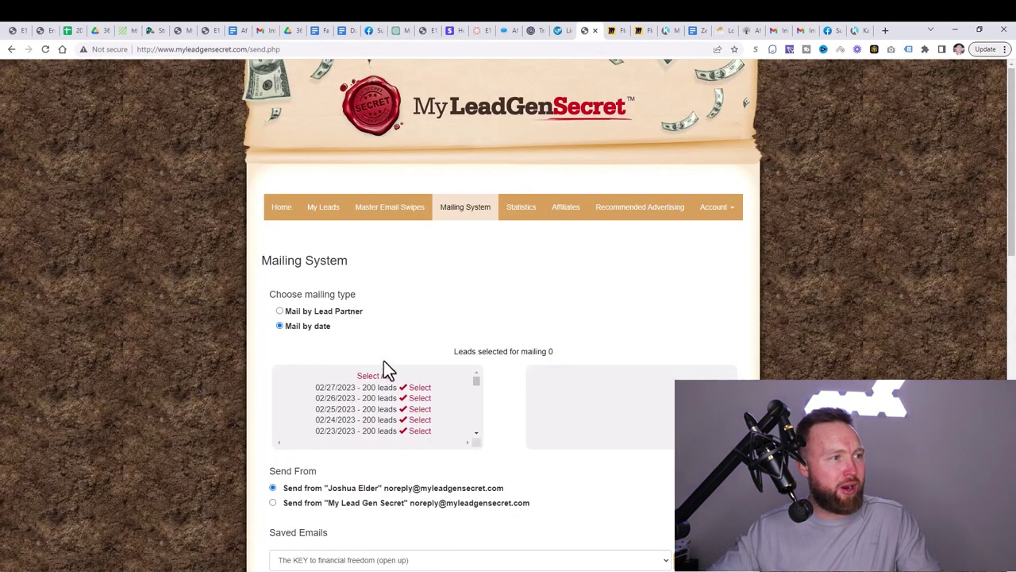
pyautogui.click(365, 377)
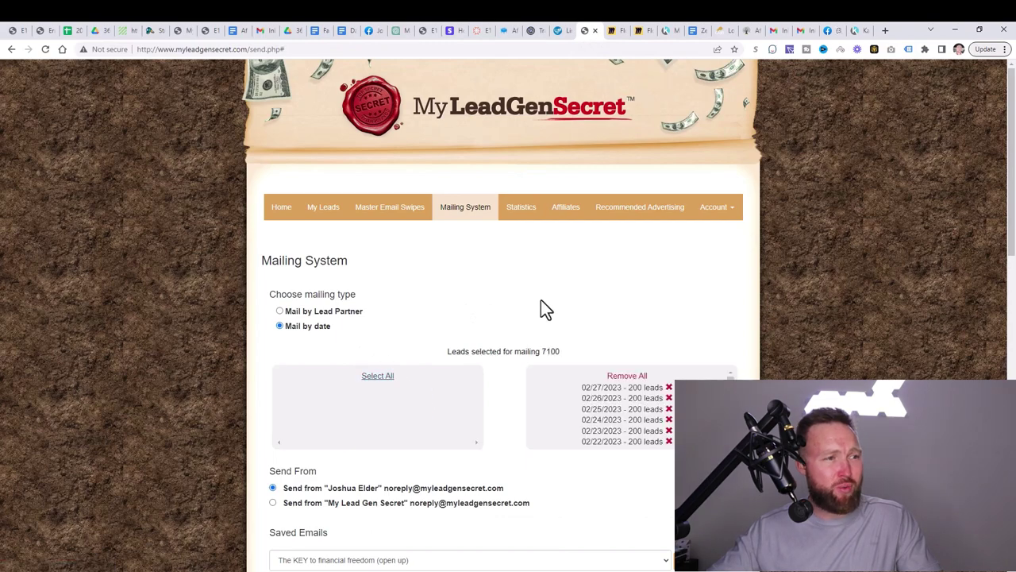
pyautogui.scroll(-2, 541, 301)
pyautogui.scroll(-1, 541, 299)
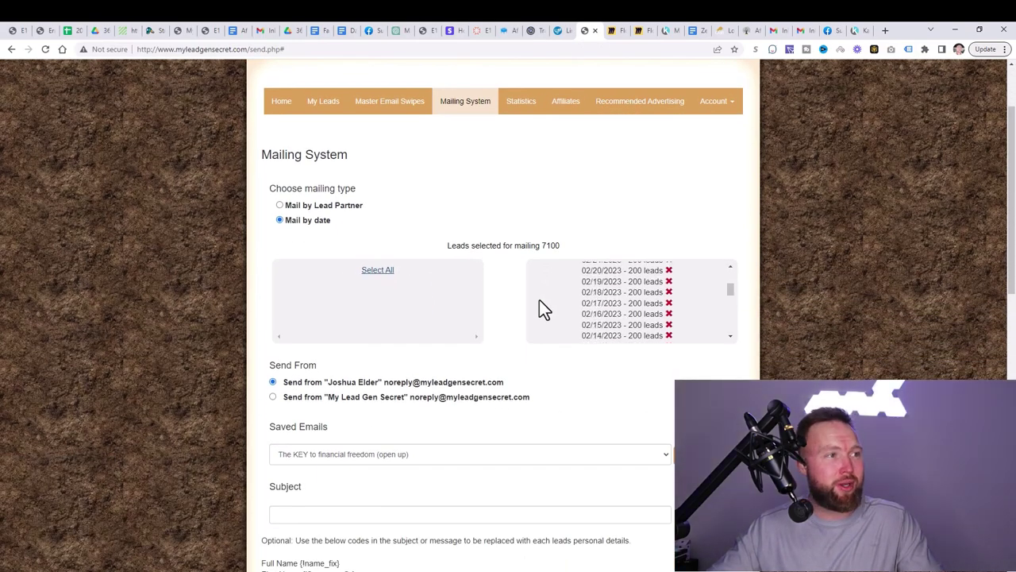
pyautogui.scroll(-3, 555, 370)
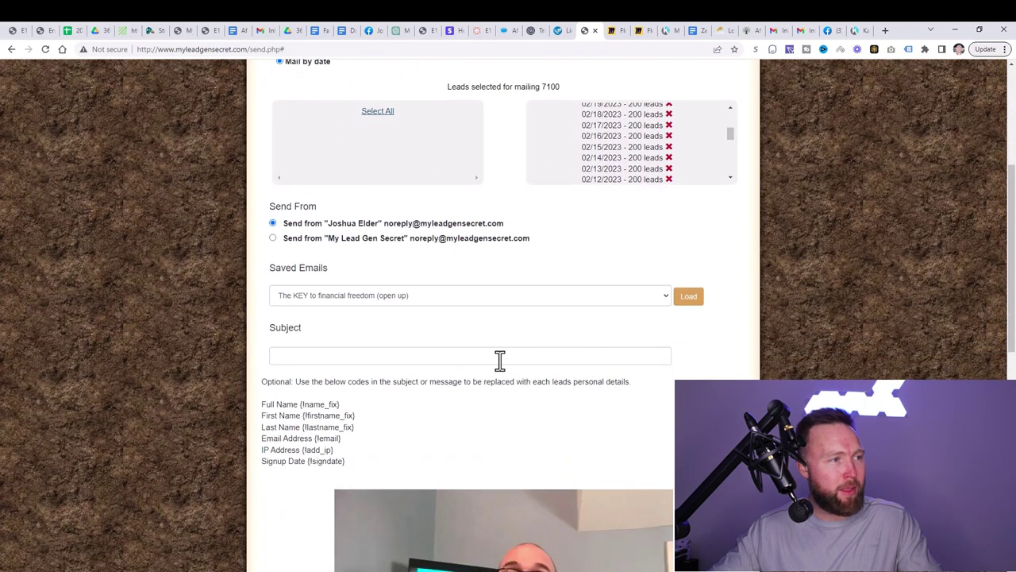
# Step: Paste 'Generate Multiple Streams of Income with 1 Affiliate Link' as the mailing subject
pyautogui.click(458, 355)
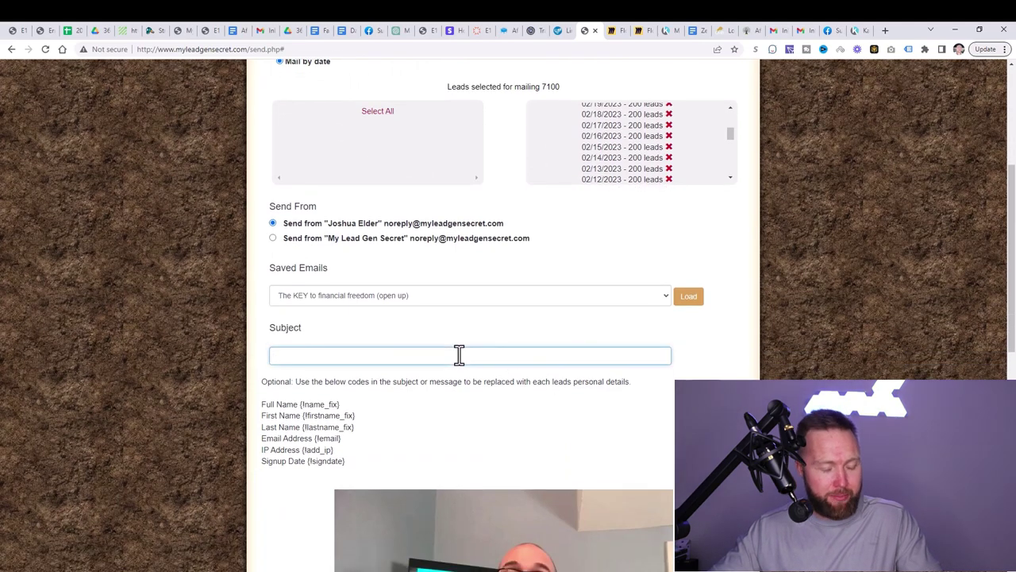
pyautogui.write('Generate Multiple Streams of Income with 1 Affiliate Link')
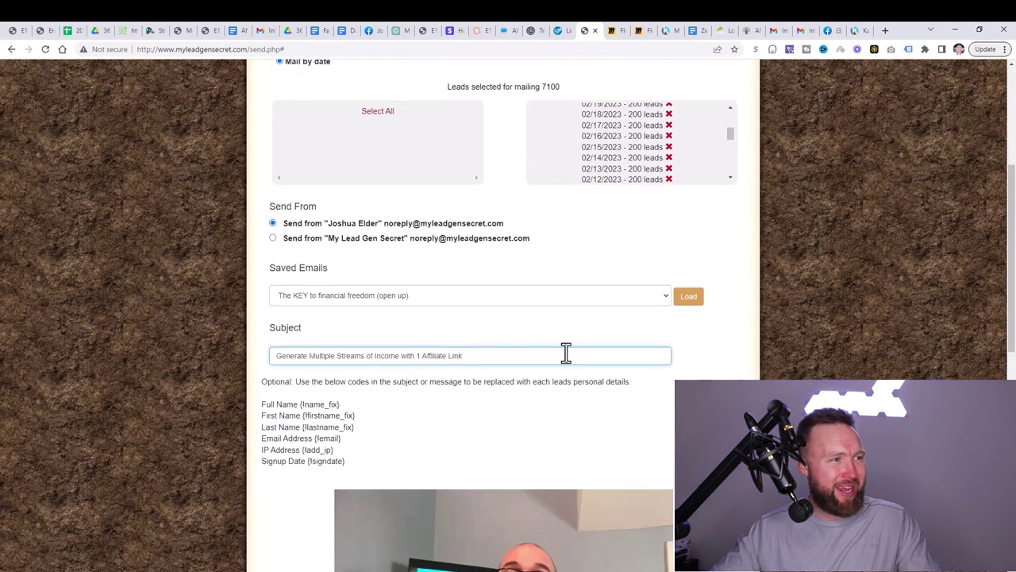
pyautogui.scroll(-1, 681, 365)
pyautogui.scroll(-1, 678, 354)
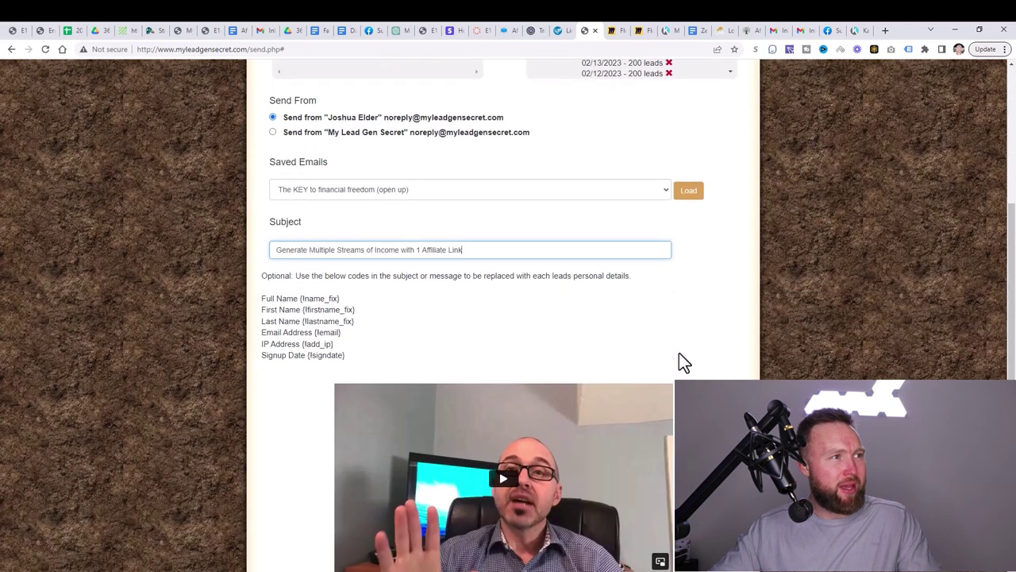
pyautogui.click(482, 264)
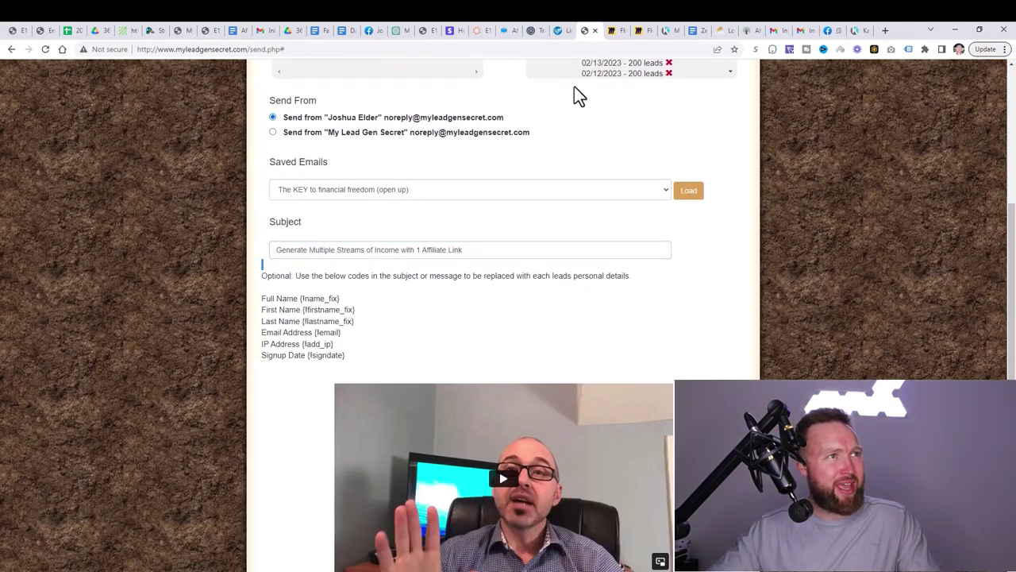
# Step: Copy ChatGPT's Email 1 body from 'Hey there,' to '[Your Name]' and return to the message editor
pyautogui.click(401, 33)
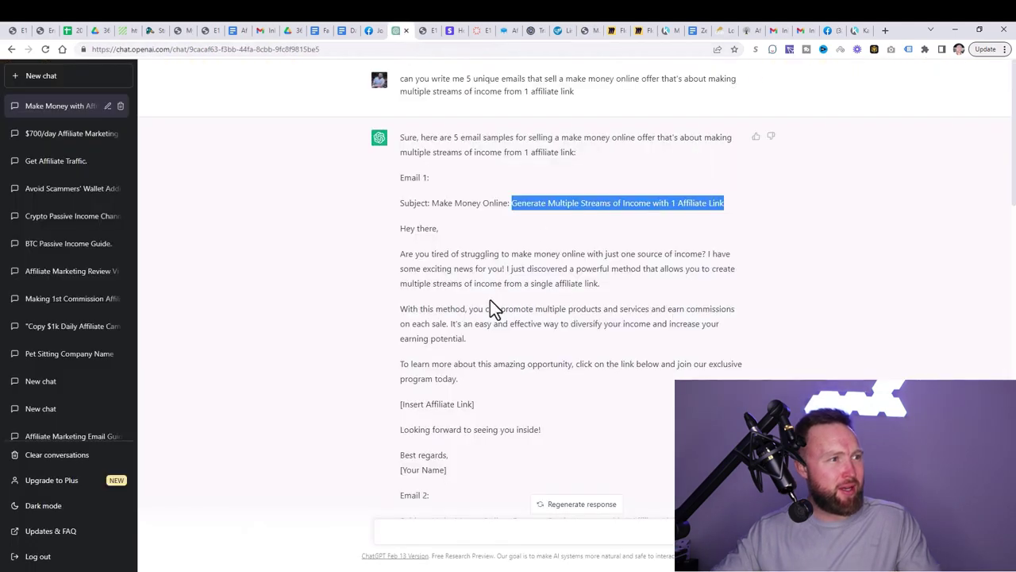
pyautogui.scroll(-2, 490, 299)
pyautogui.moveTo(471, 353); pyautogui.dragTo(446, 363)
pyautogui.moveTo(467, 323); pyautogui.dragTo(400, 130)
pyautogui.hotkey('ctrl', 'c')
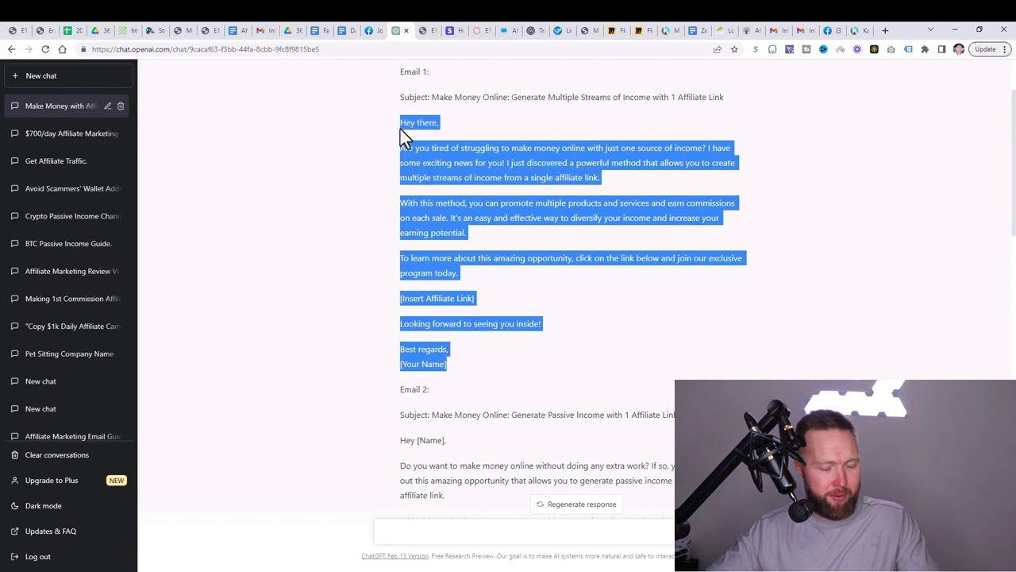
pyautogui.click(573, 33)
# Step: Replace the placeholder instructions in the message body with the pasted ChatGPT email
pyautogui.scroll(-5, 487, 266)
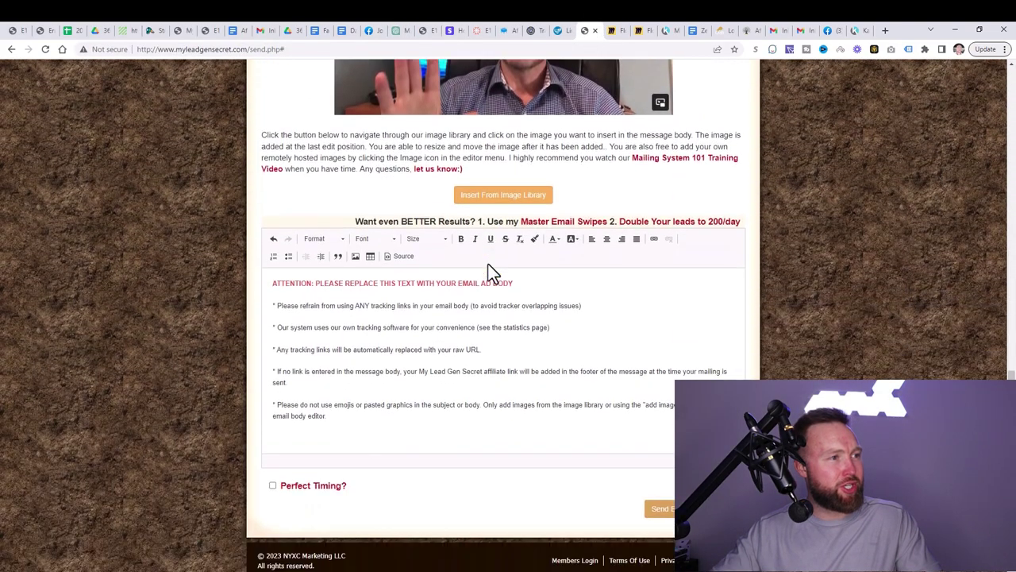
pyautogui.moveTo(413, 427); pyautogui.dragTo(260, 271)
pyautogui.press('BackSpace')
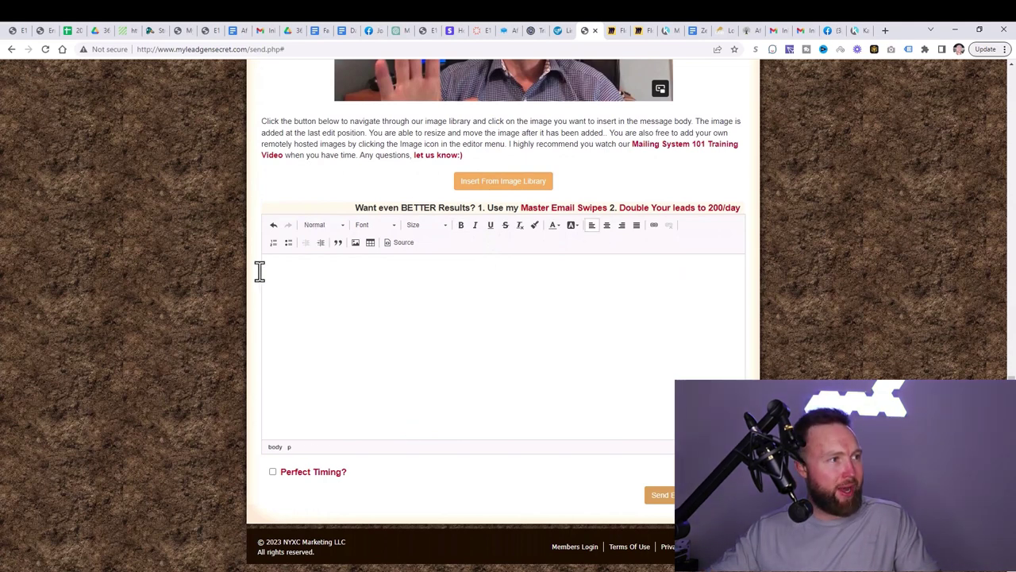
pyautogui.hotkey('ctrl', 'v')
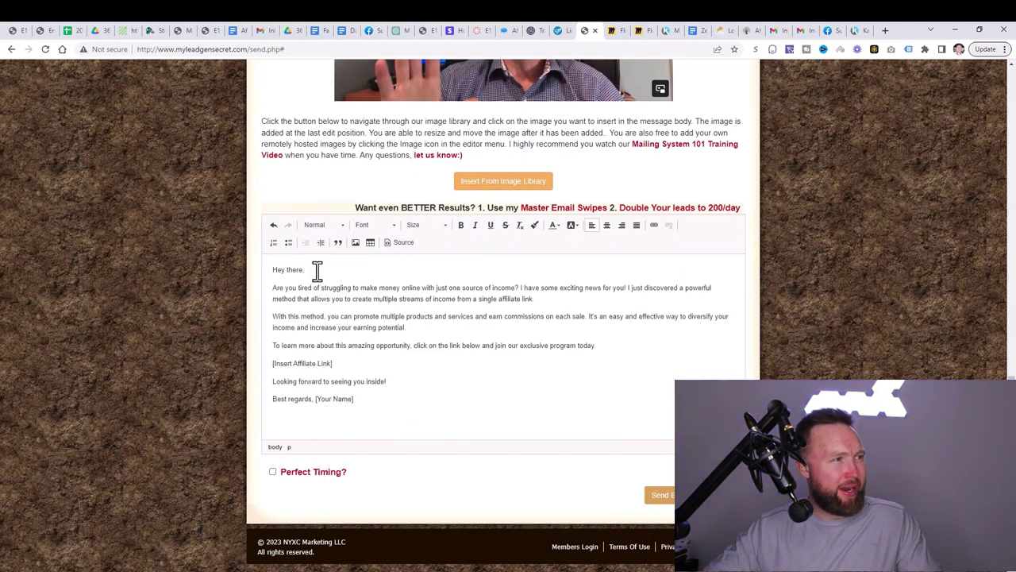
# Step: Reword 'make money online' in the opening to 'bring in income online'
pyautogui.moveTo(317, 270); pyautogui.dragTo(282, 270)
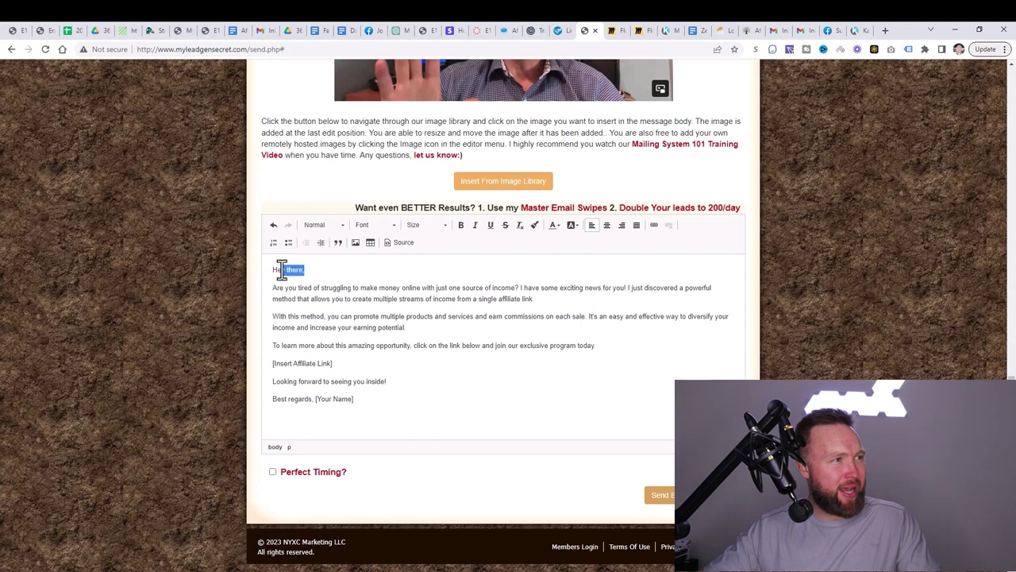
pyautogui.moveTo(421, 287); pyautogui.dragTo(355, 287)
pyautogui.click(364, 287)
pyautogui.moveTo(401, 287); pyautogui.dragTo(367, 291)
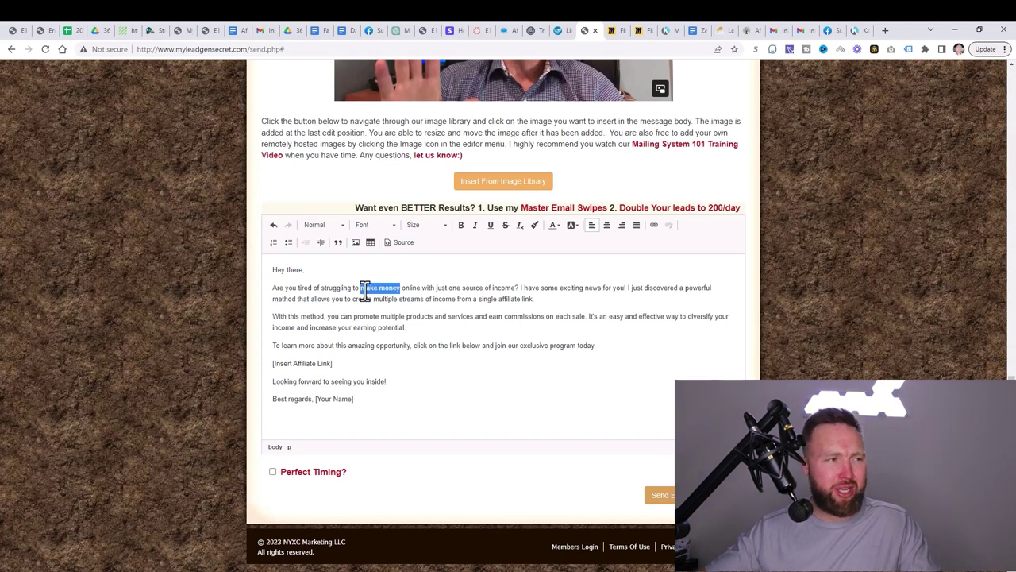
pyautogui.click(389, 290)
pyautogui.moveTo(421, 289); pyautogui.dragTo(378, 290)
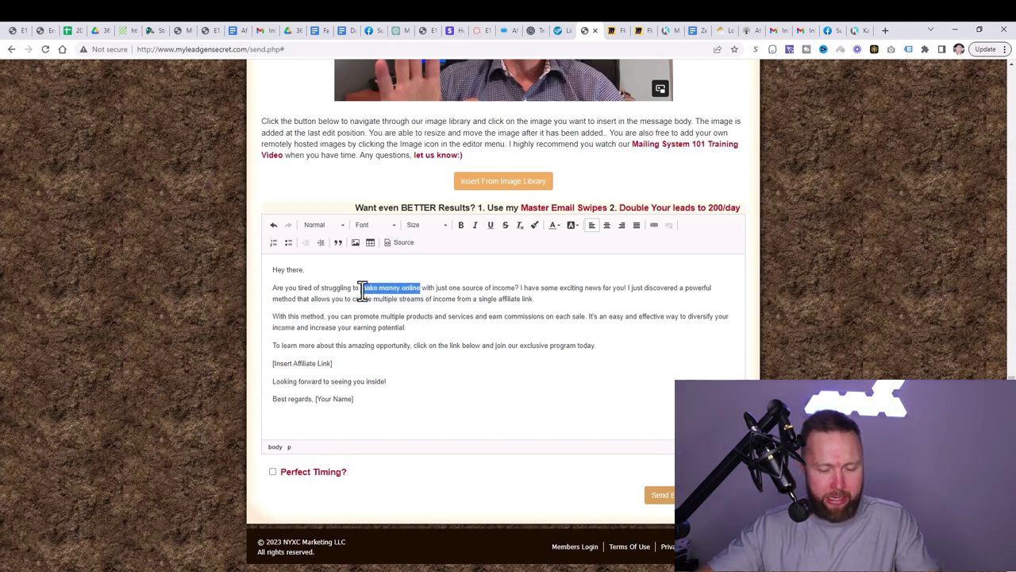
pyautogui.write('bring in income online')
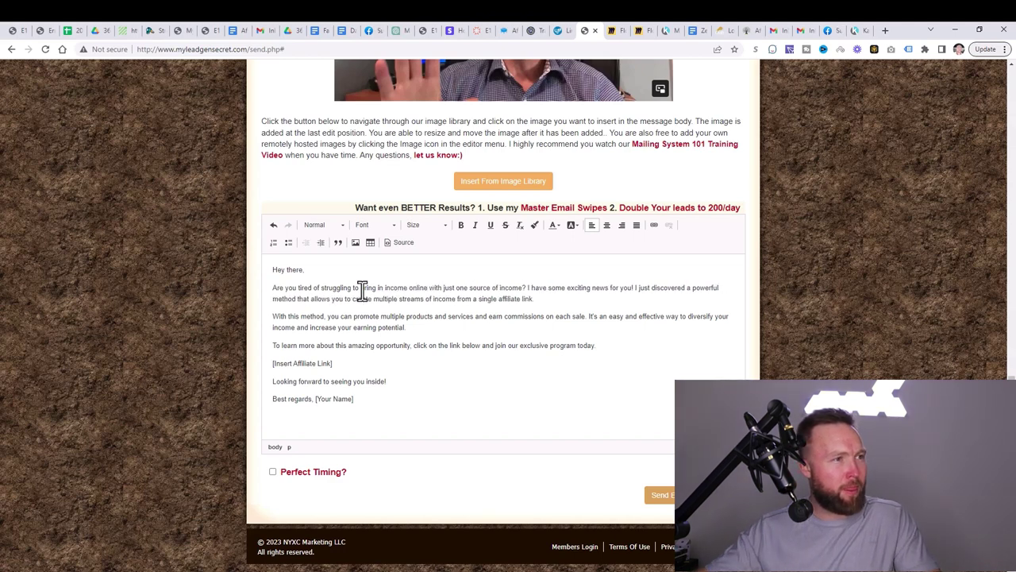
# Step: Delete the 'with just one source of income' and exciting-news phrases, keeping the opening 'I'
pyautogui.moveTo(523, 288); pyautogui.dragTo(433, 291)
pyautogui.press('BackSpace')
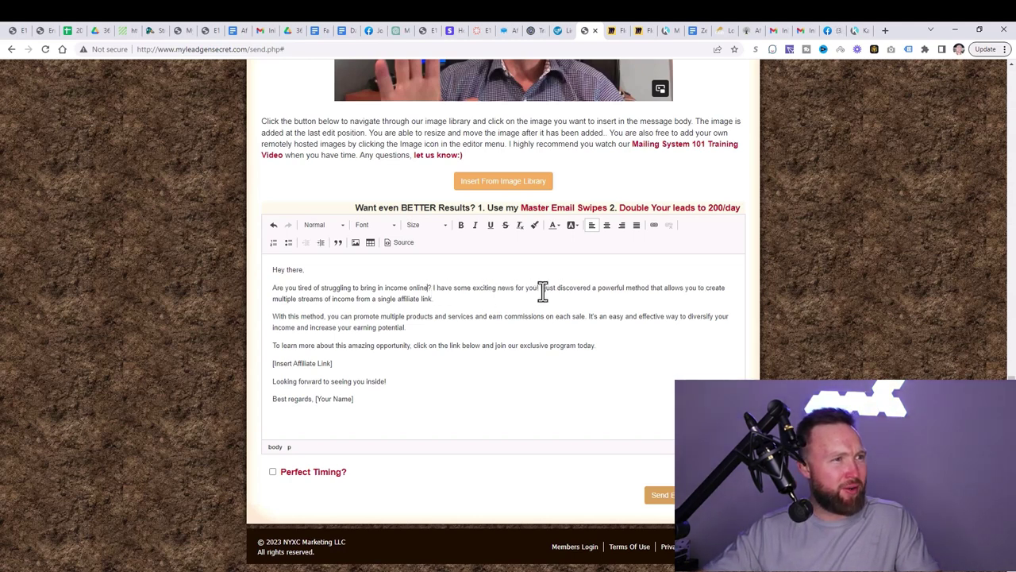
pyautogui.moveTo(539, 290); pyautogui.dragTo(436, 292)
pyautogui.press('BackSpace')
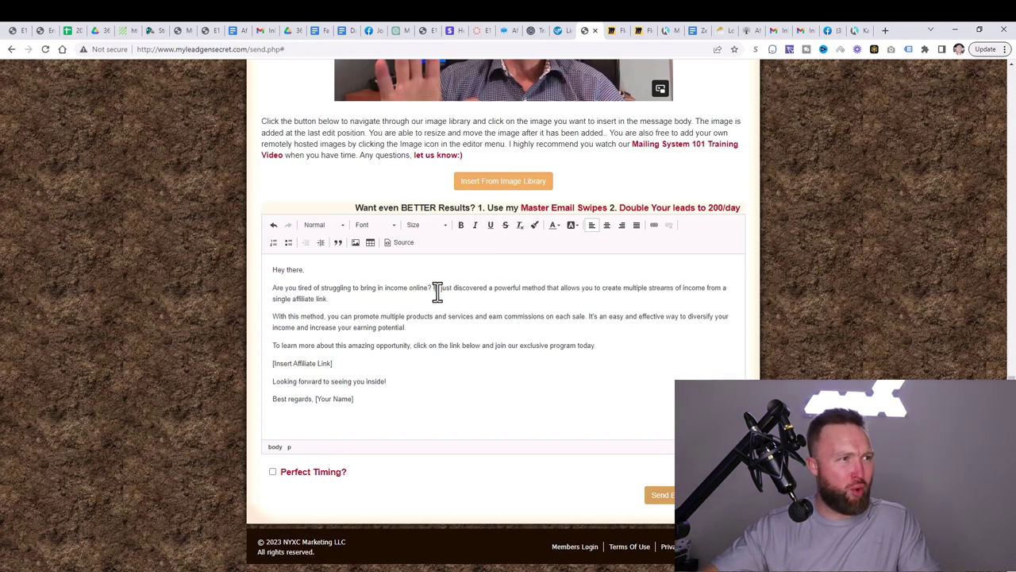
pyautogui.press('Delete')
pyautogui.press('Delete')
pyautogui.press('Delete')
pyautogui.write('J')
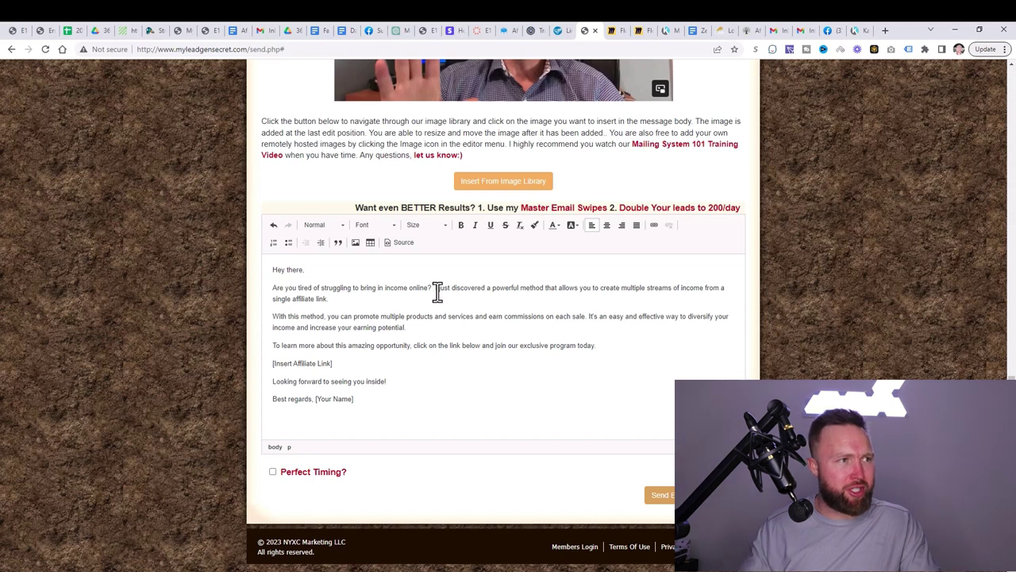
pyautogui.hotkey('ctrl', 'z')
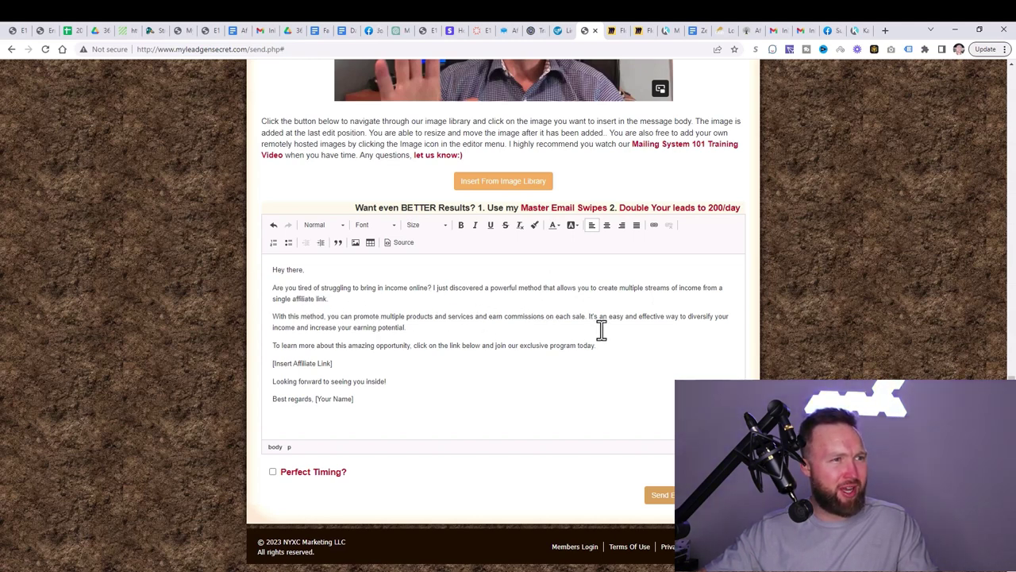
# Step: Trim the call-to-action sentence and move the link wording onto its own line
pyautogui.moveTo(594, 317); pyautogui.dragTo(678, 331)
pyautogui.click(678, 331)
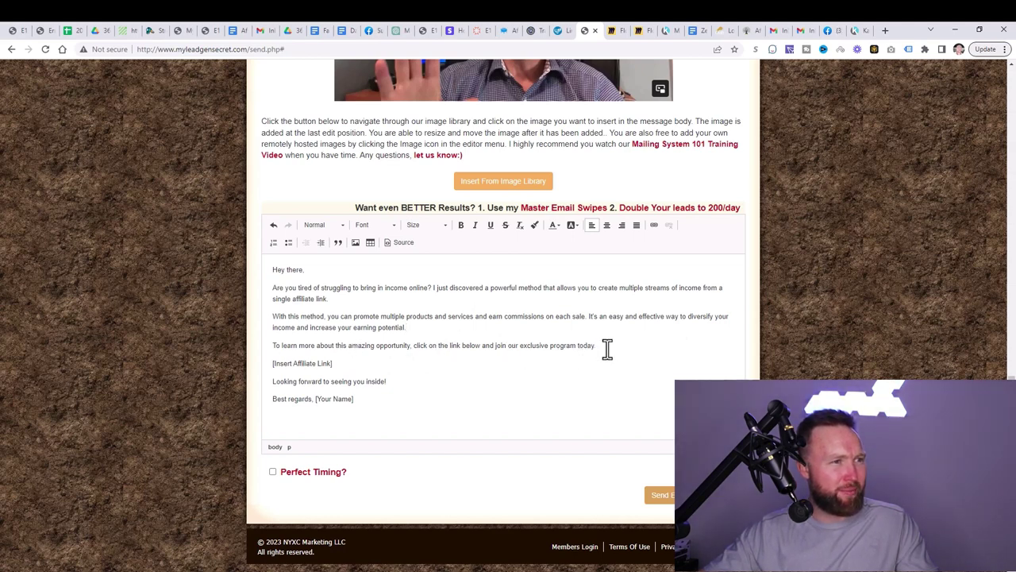
pyautogui.moveTo(606, 349); pyautogui.dragTo(443, 345)
pyautogui.press('BackSpace')
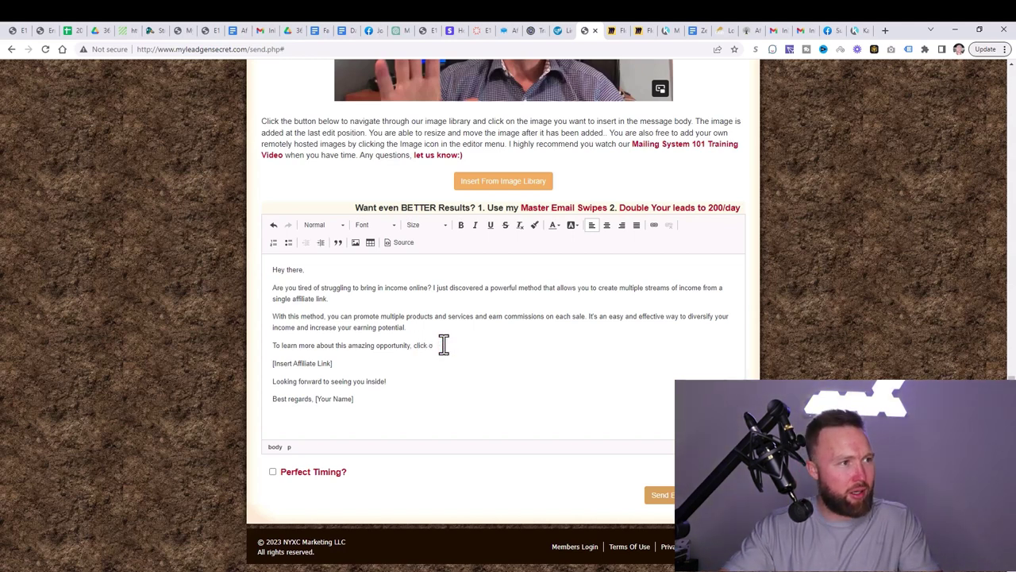
pyautogui.write('the link here')
pyautogui.click(413, 347)
pyautogui.press('Return')
pyautogui.press('Return')
pyautogui.press('BackSpace')
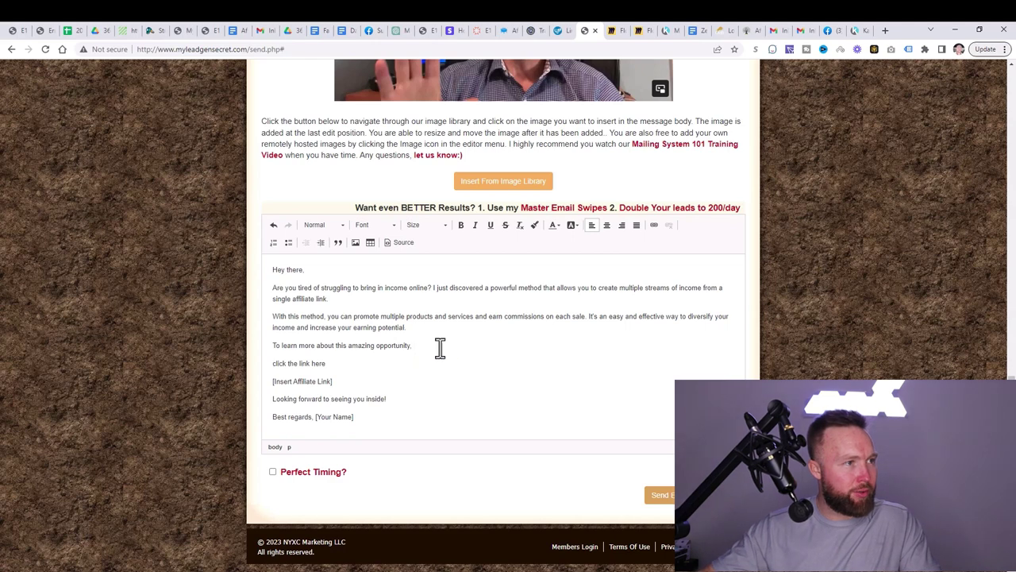
pyautogui.click(436, 347)
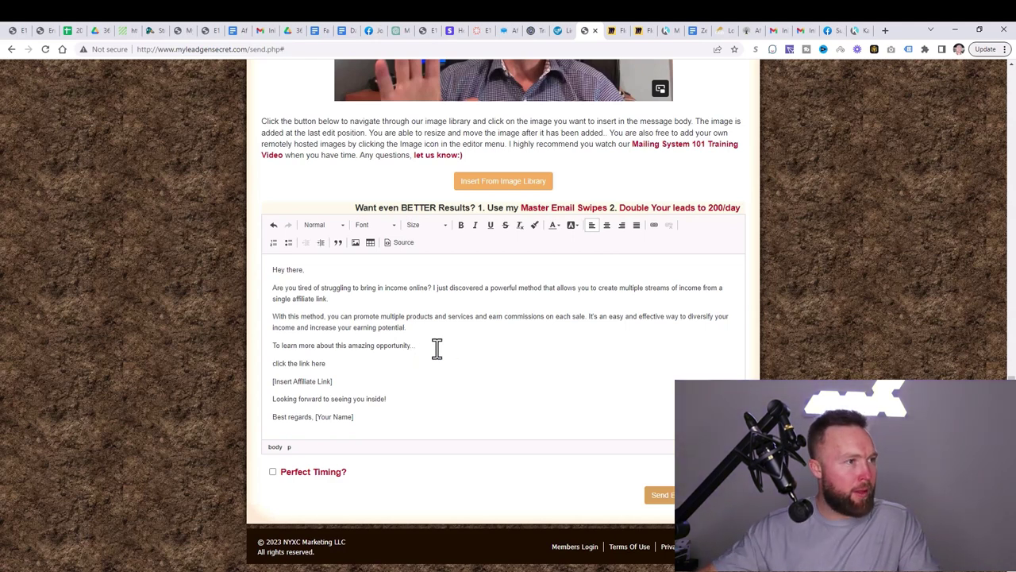
pyautogui.moveTo(358, 367); pyautogui.dragTo(275, 362)
pyautogui.write('Click The')
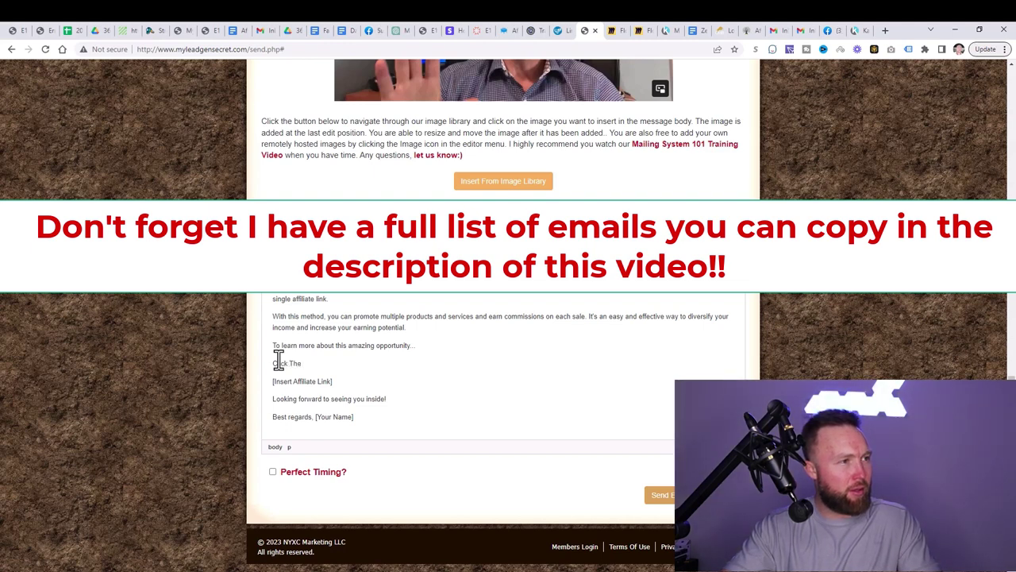
pyautogui.press('BackSpace')
pyautogui.press('BackSpace')
pyautogui.press('BackSpace')
pyautogui.press('BackSpace')
pyautogui.press('BackSpace')
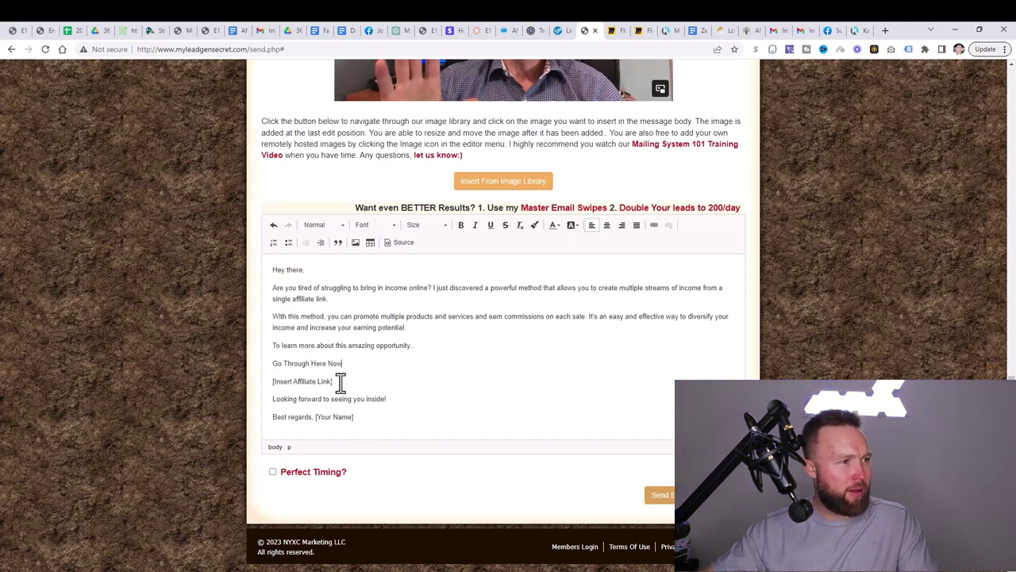
# Step: Delete the [Insert Affiliate Link] line and the [Your Name] placeholder
pyautogui.moveTo(342, 384); pyautogui.dragTo(264, 378)
pyautogui.press('BackSpace')
pyautogui.press('BackSpace')
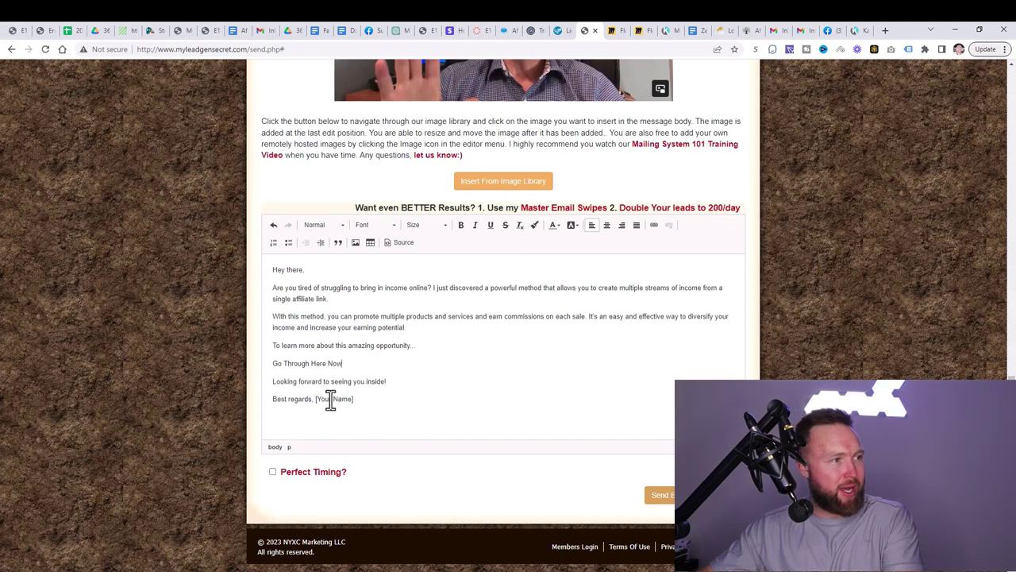
pyautogui.moveTo(355, 400); pyautogui.dragTo(326, 405)
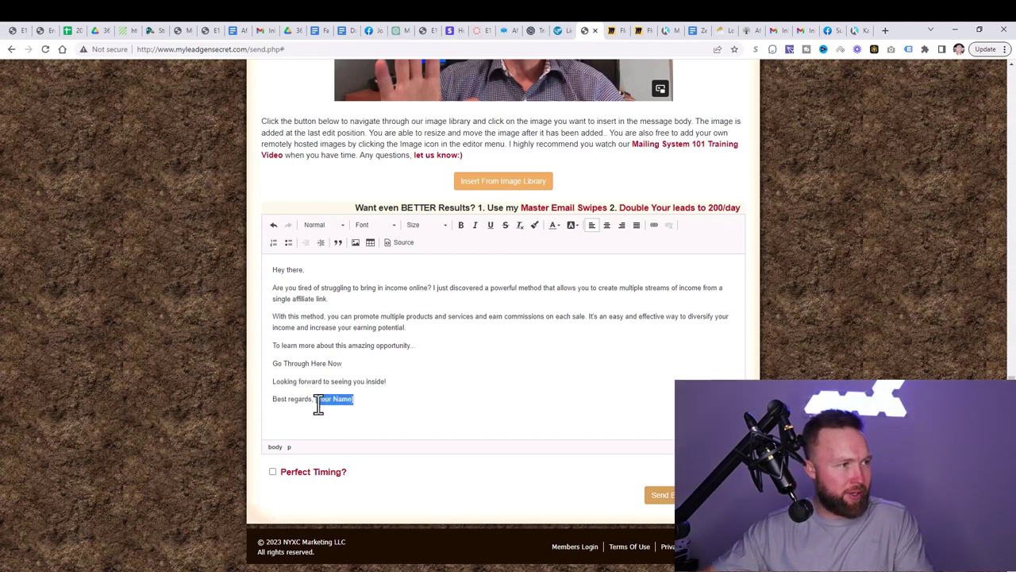
pyautogui.press('BackSpace')
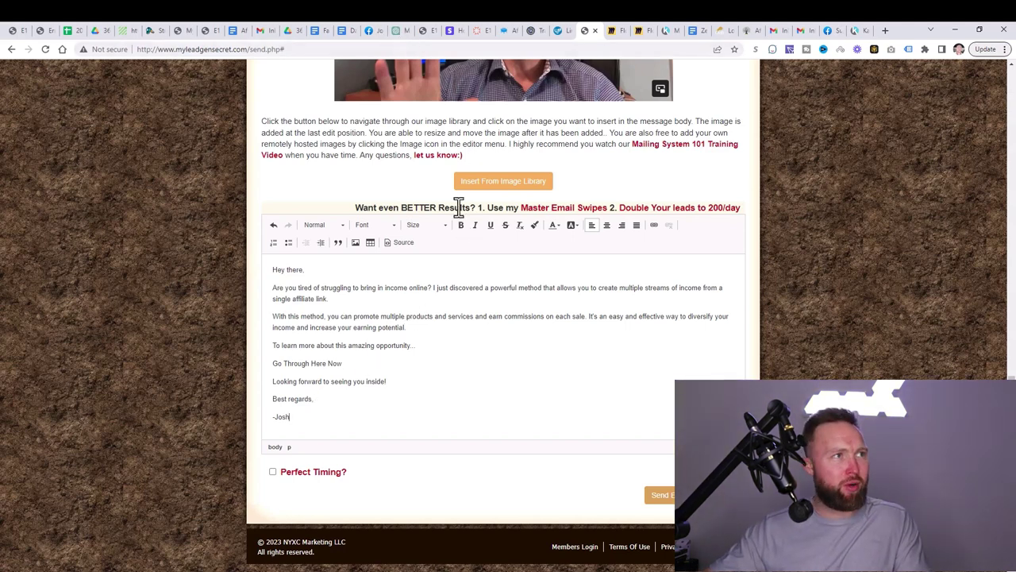
# Step: Scroll through ChatGPT's five email drafts, glance at the funnel links page, then return to Email 1
pyautogui.click(401, 32)
pyautogui.scroll(-1, 461, 296)
pyautogui.scroll(-2, 461, 295)
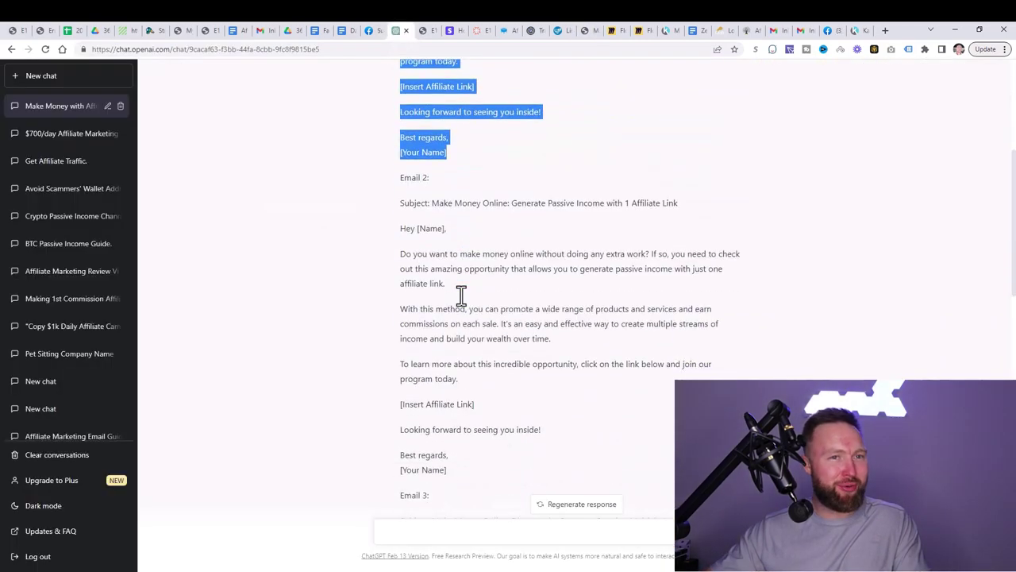
pyautogui.scroll(-6, 461, 295)
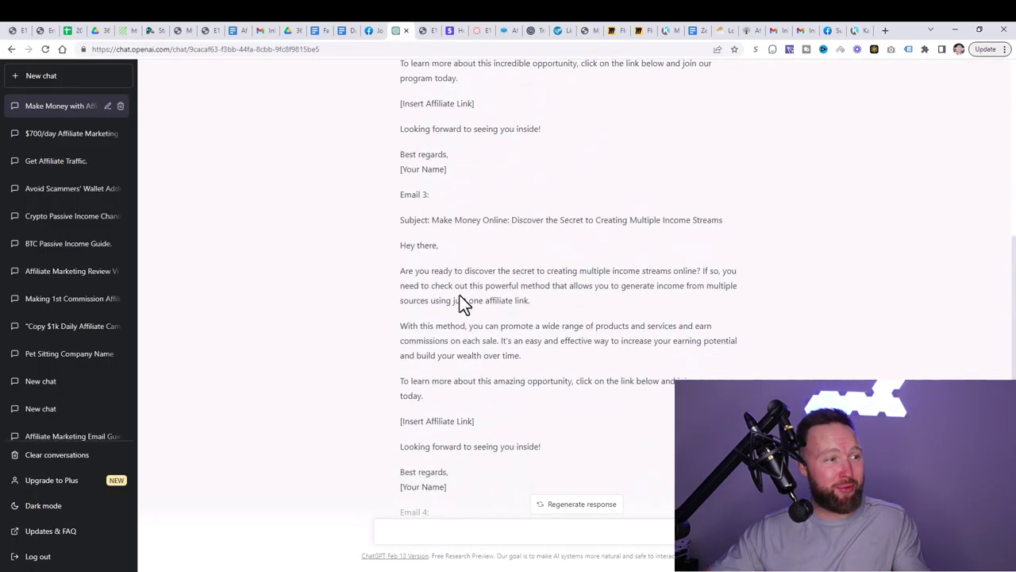
pyautogui.scroll(-1, 465, 304)
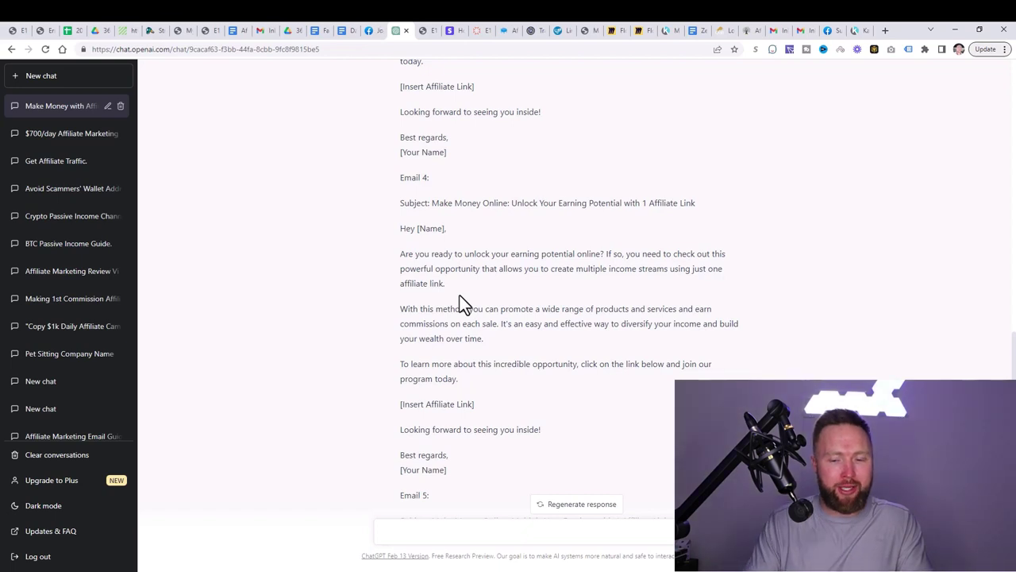
pyautogui.click(558, 30)
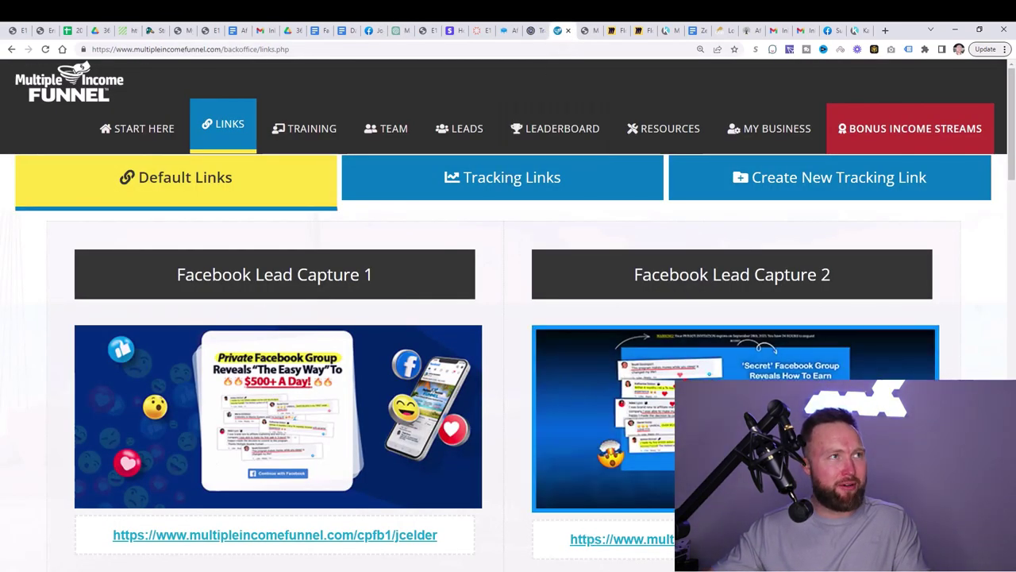
pyautogui.click(399, 31)
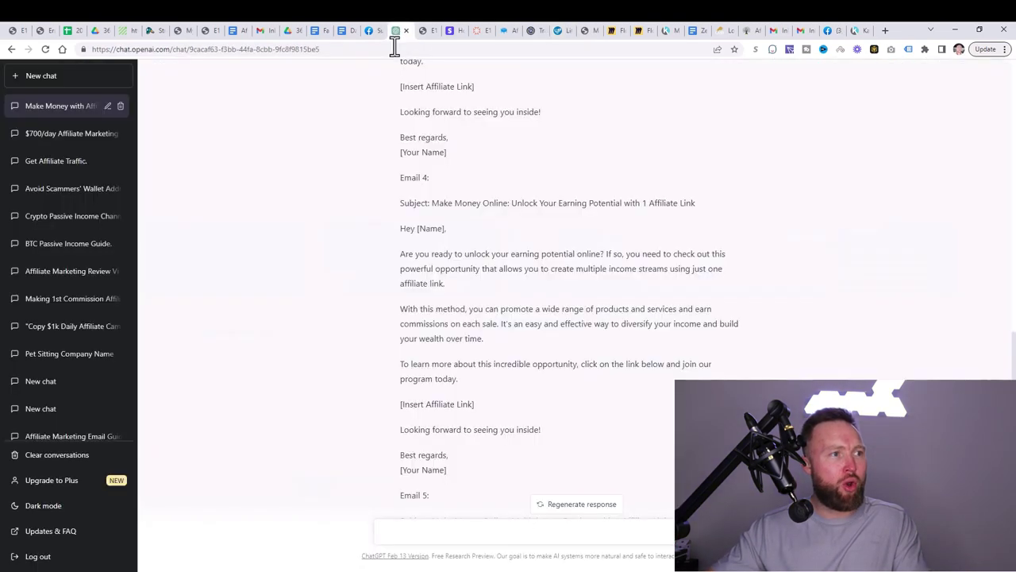
pyautogui.scroll(12, 599, 270)
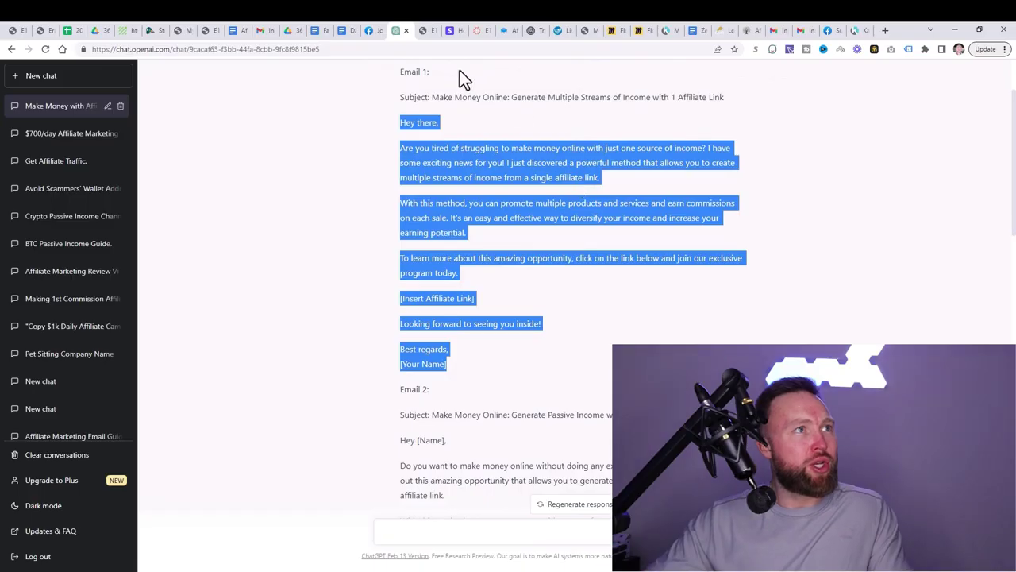
# Step: Copy the Facebook Lead Capture 1 URL from the funnel links page, then go back to send.php
pyautogui.click(566, 32)
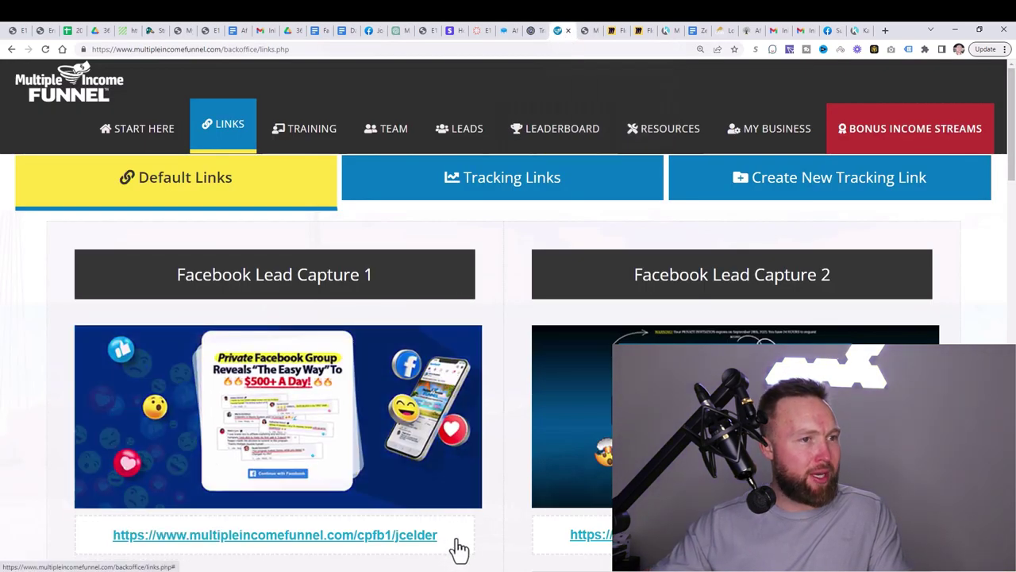
pyautogui.moveTo(439, 537); pyautogui.dragTo(195, 535)
pyautogui.moveTo(112, 535); pyautogui.dragTo(437, 534)
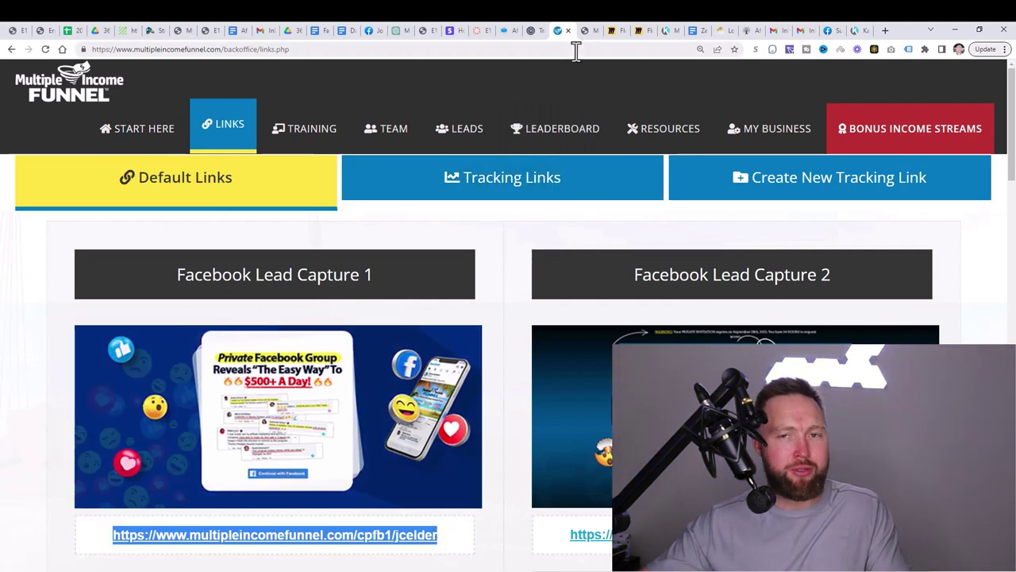
pyautogui.click(585, 33)
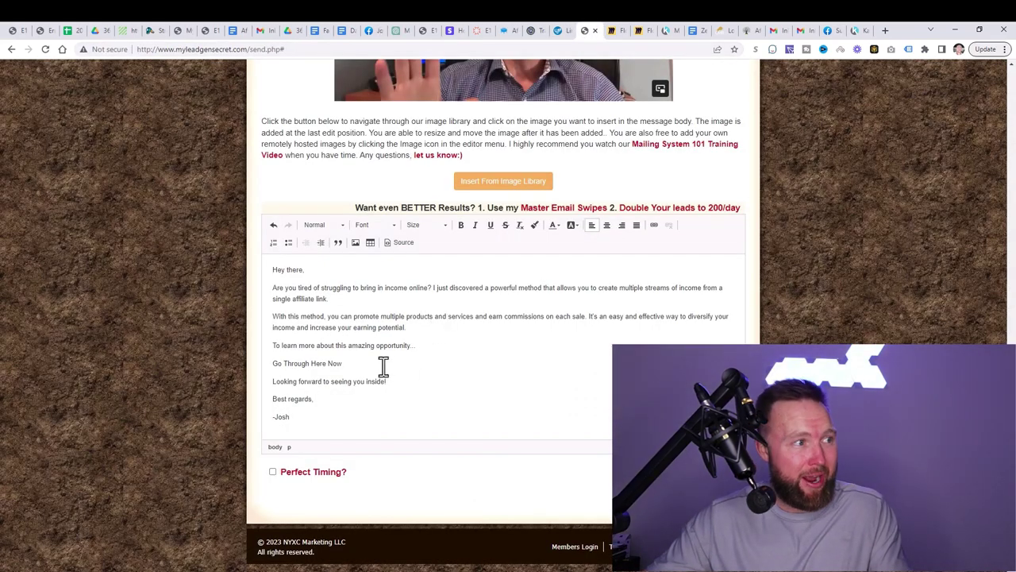
# Step: Link 'Go Through Here Now' to the pasted capture page URL, enable Perfect Timing, and send
pyautogui.moveTo(356, 365); pyautogui.dragTo(288, 367)
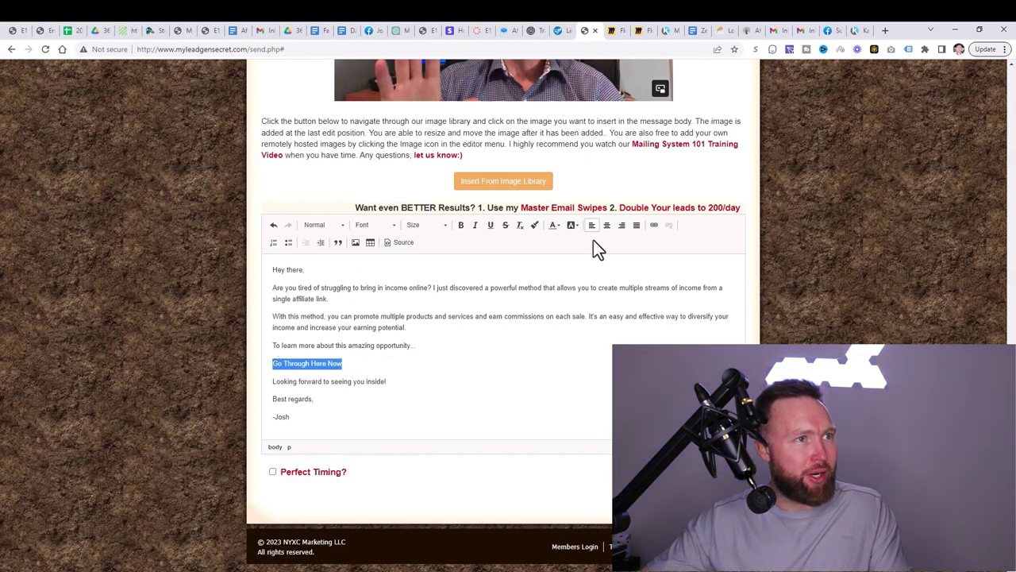
pyautogui.click(653, 226)
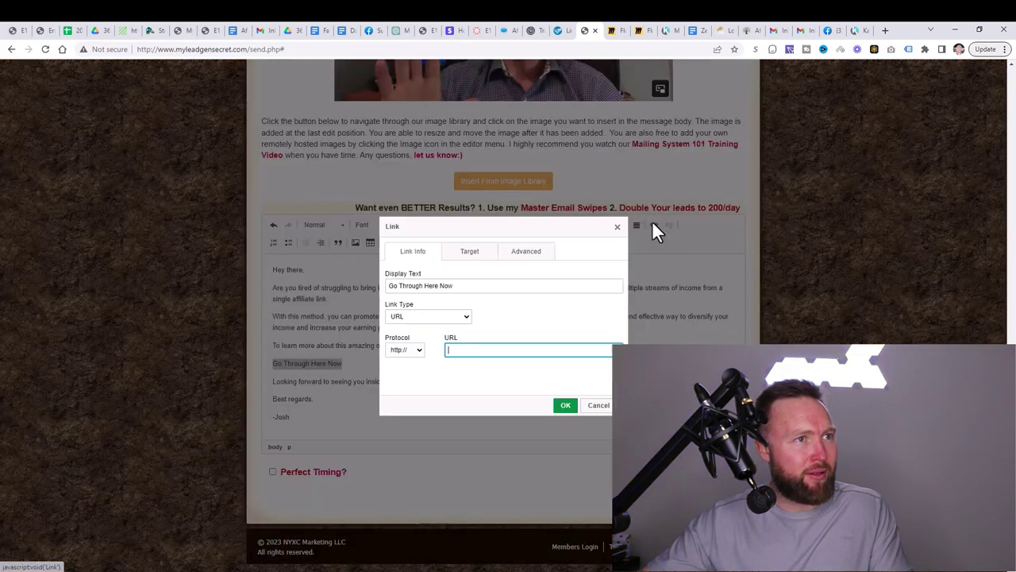
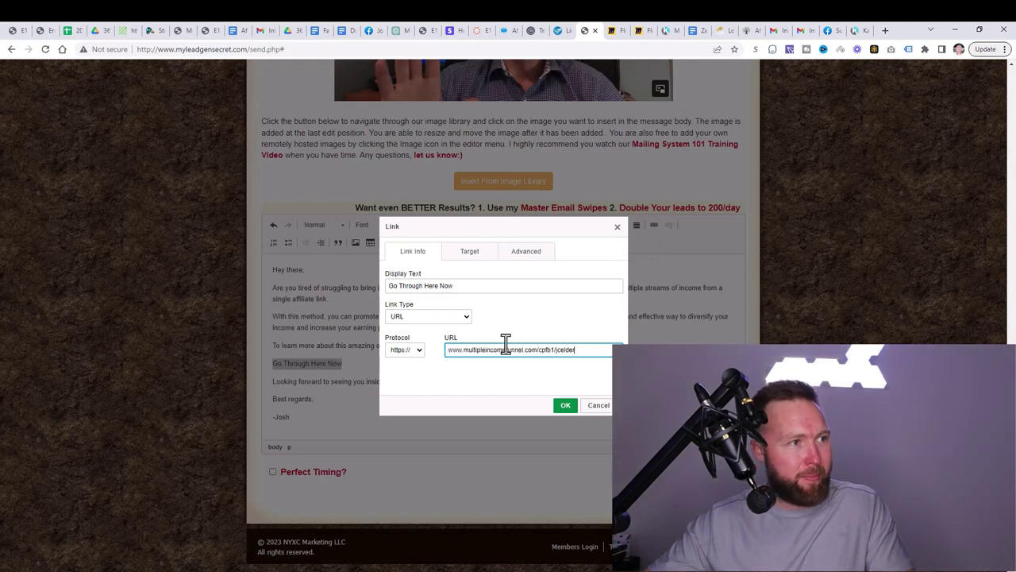
pyautogui.moveTo(457, 350); pyautogui.dragTo(602, 355)
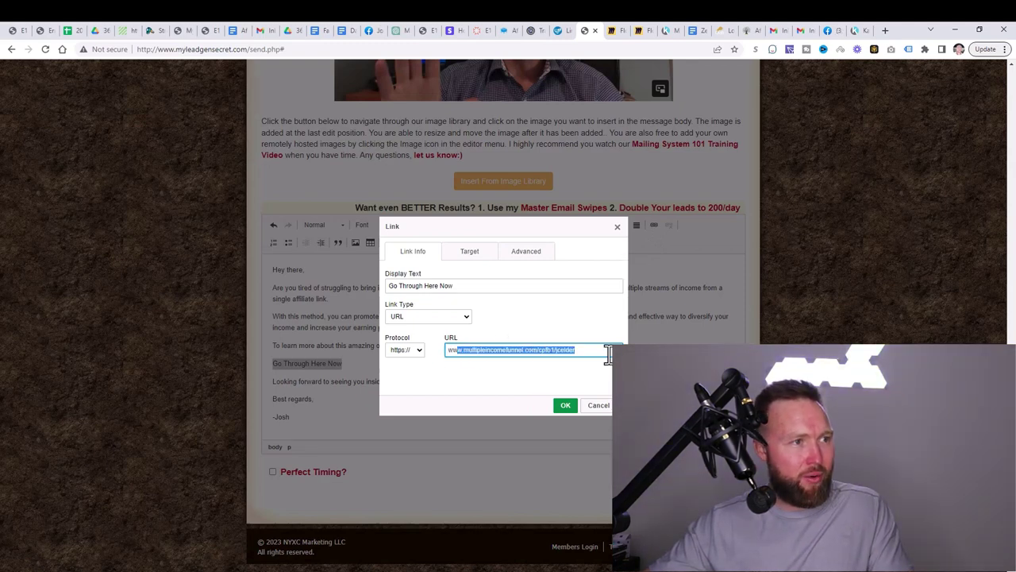
pyautogui.click(576, 352)
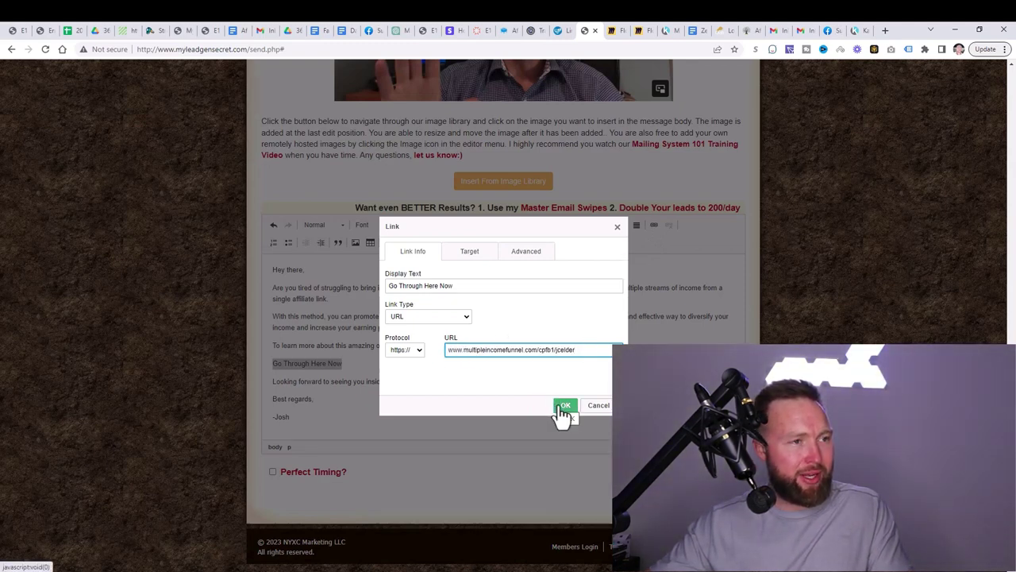
pyautogui.click(563, 408)
pyautogui.click(286, 473)
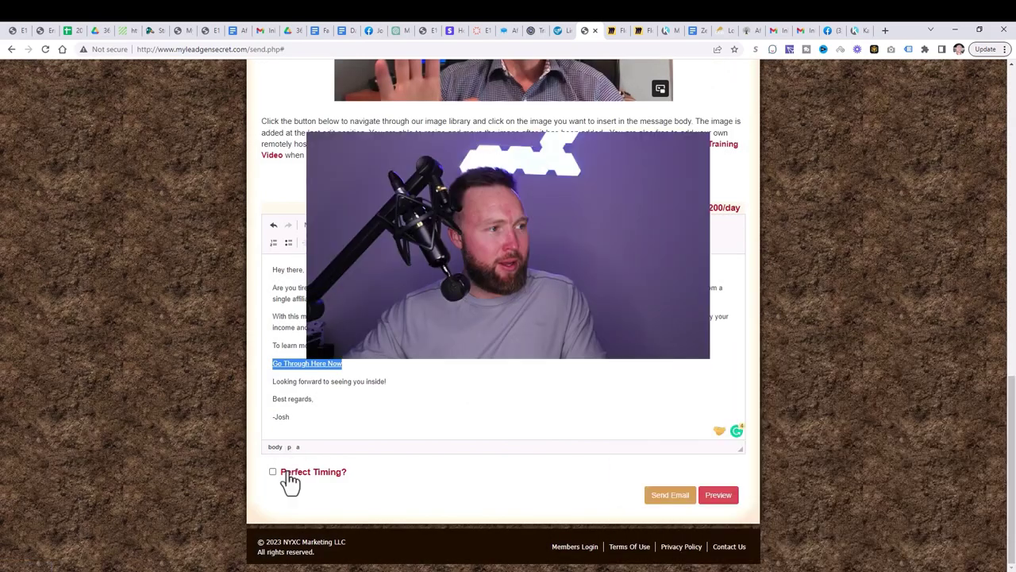
pyautogui.click(671, 495)
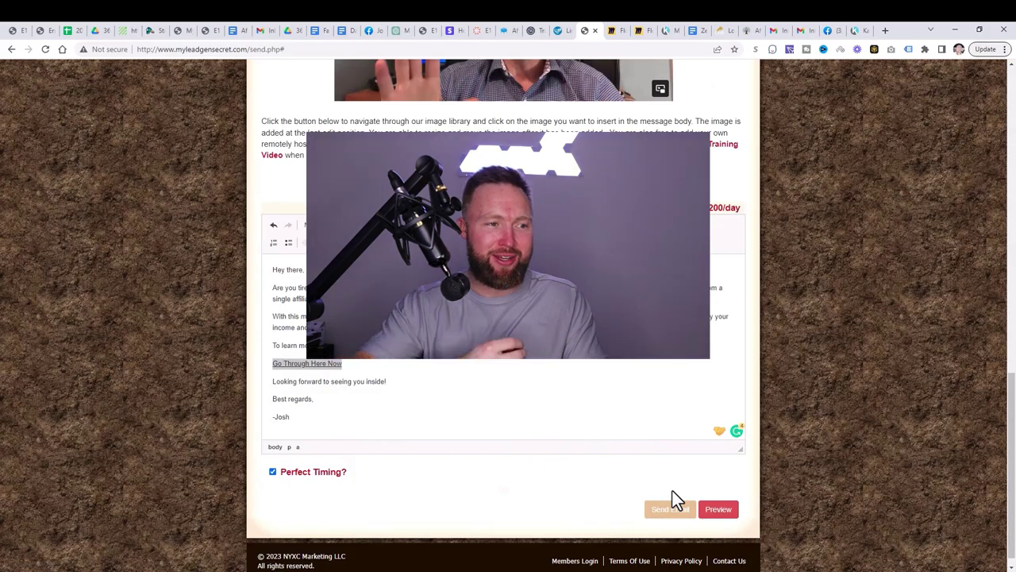